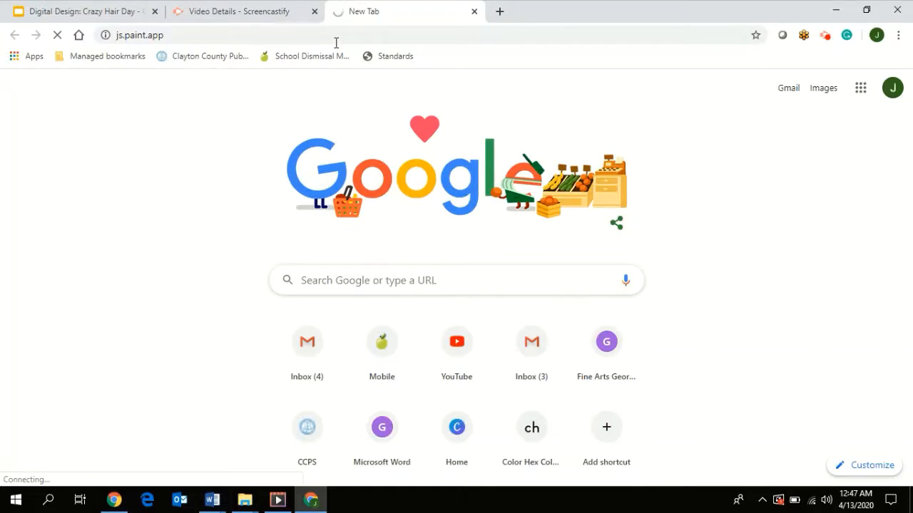
Open jspaint.app in the browser and enlarge the blank canvas in both width and height
click(297, 36)
text(js)
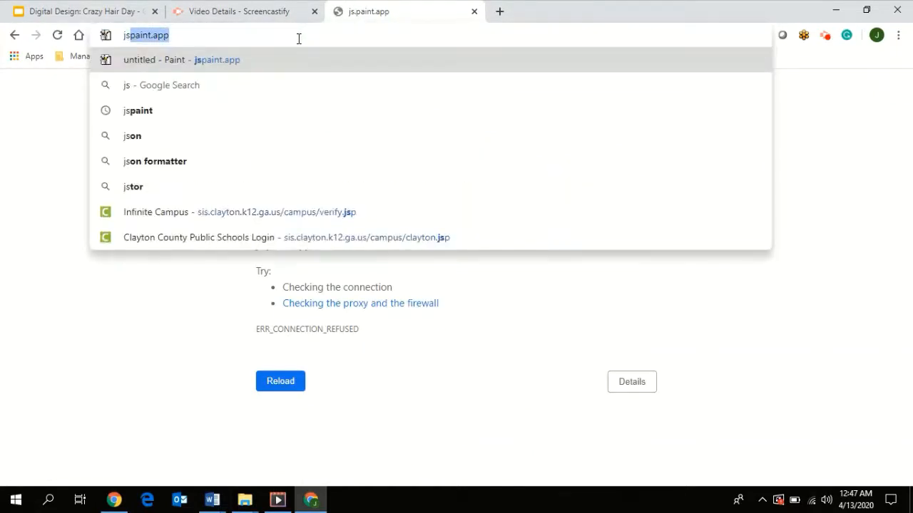
key(Return)
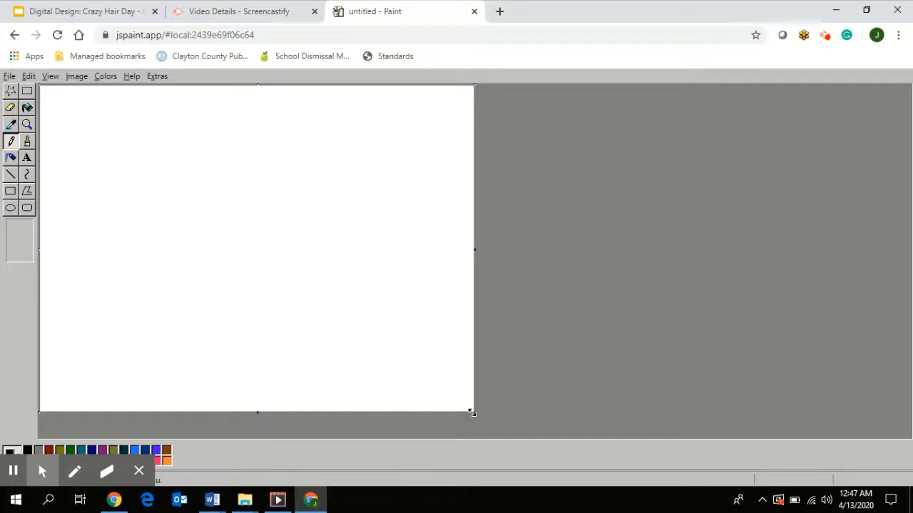
drag(475, 417, 535, 429)
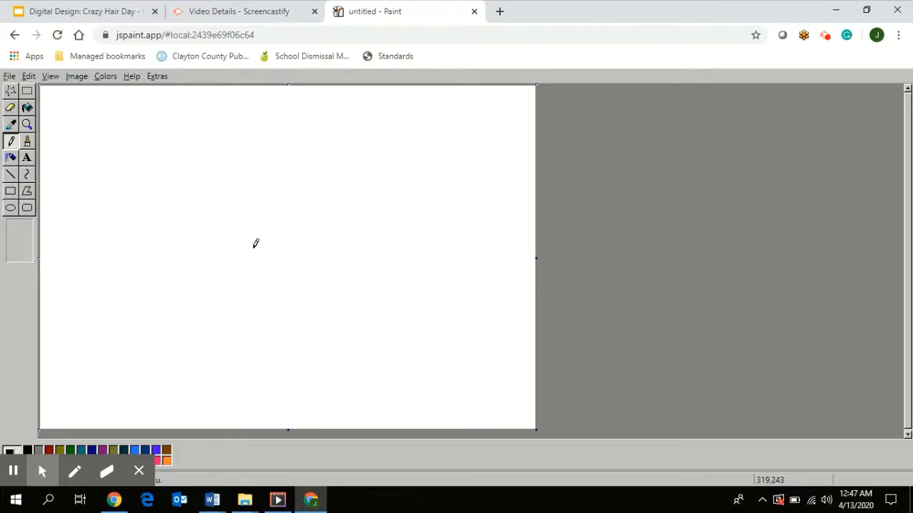
Outline a head, neck and shoulders in black on the canvas using the Brush with its largest round tip
click(27, 142)
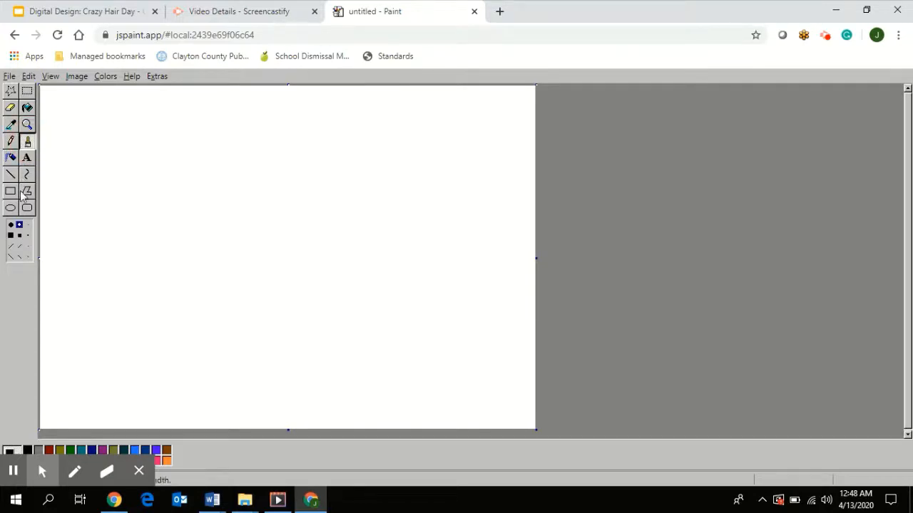
click(11, 226)
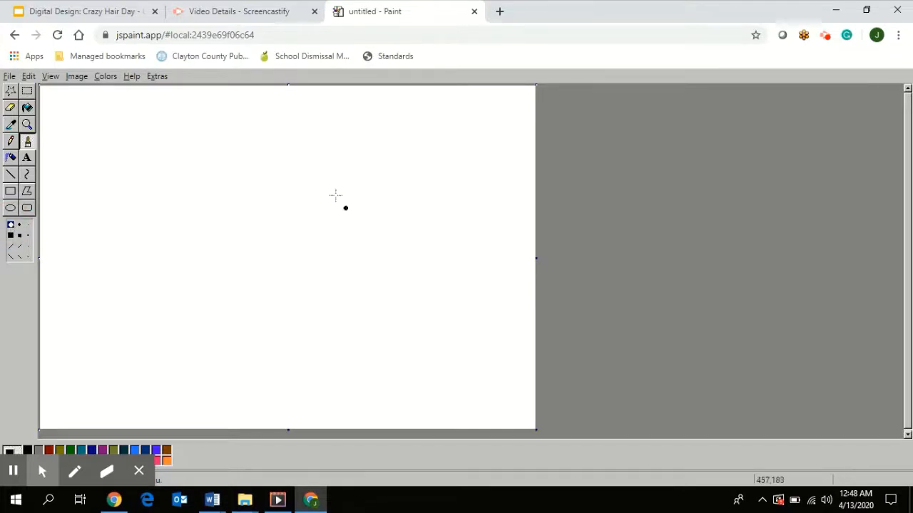
mouse_move(321, 221)
mouse_down()
mouse_move(269, 217)
mouse_move(248, 245)
mouse_move(239, 324)
mouse_move(263, 352)
mouse_move(327, 357)
mouse_move(351, 331)
mouse_move(354, 270)
mouse_move(315, 219)
mouse_up()
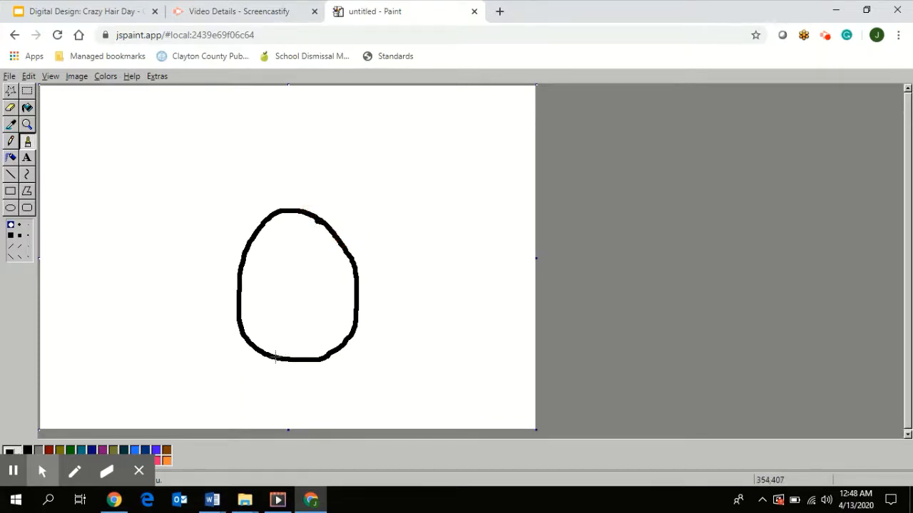
drag(275, 357, 274, 396)
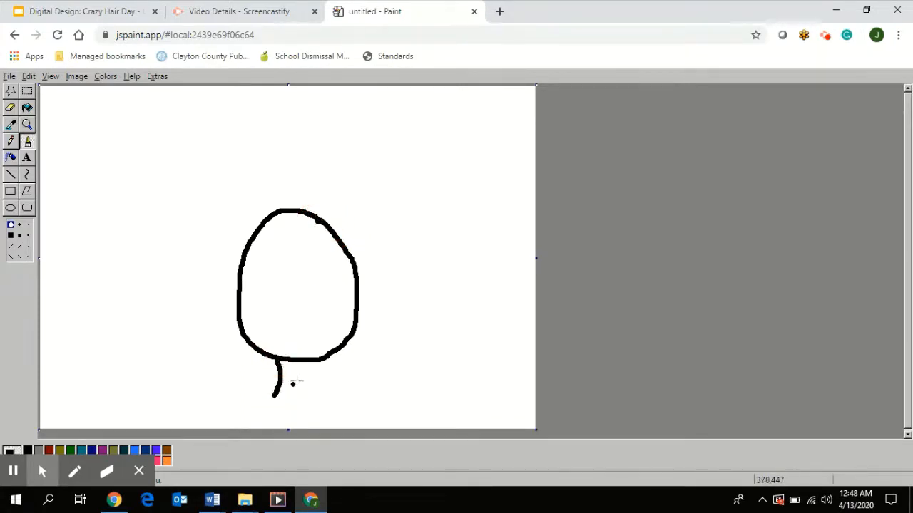
mouse_move(323, 355)
mouse_down()
mouse_move(330, 396)
mouse_move(419, 400)
mouse_move(443, 434)
mouse_up()
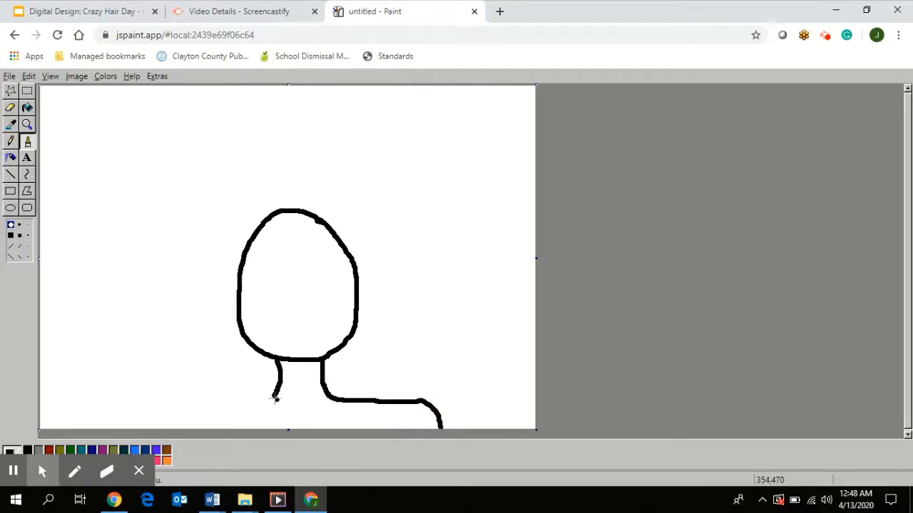
mouse_move(273, 396)
mouse_down()
mouse_move(218, 397)
mouse_move(198, 436)
mouse_up()
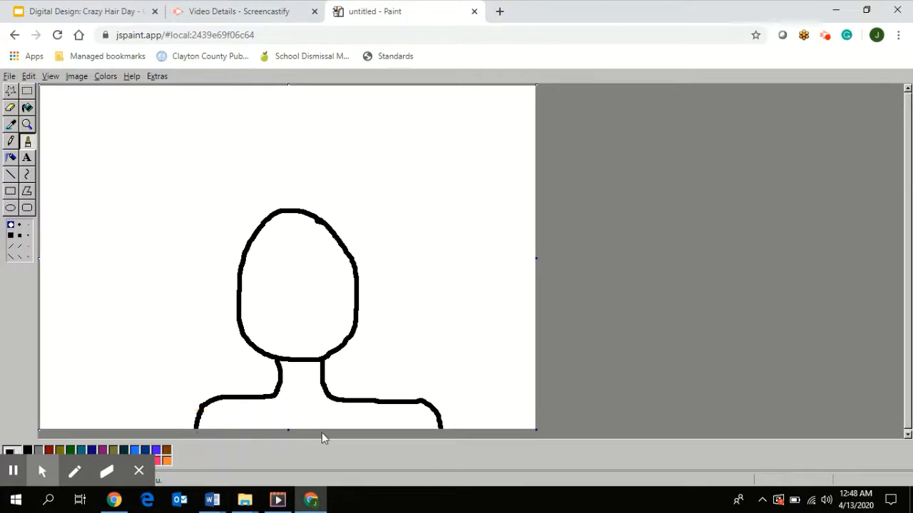
Open jspaint.app in another browser tab and draw a solid black circle for a head with the Ellipse tool
click(501, 11)
text(js)
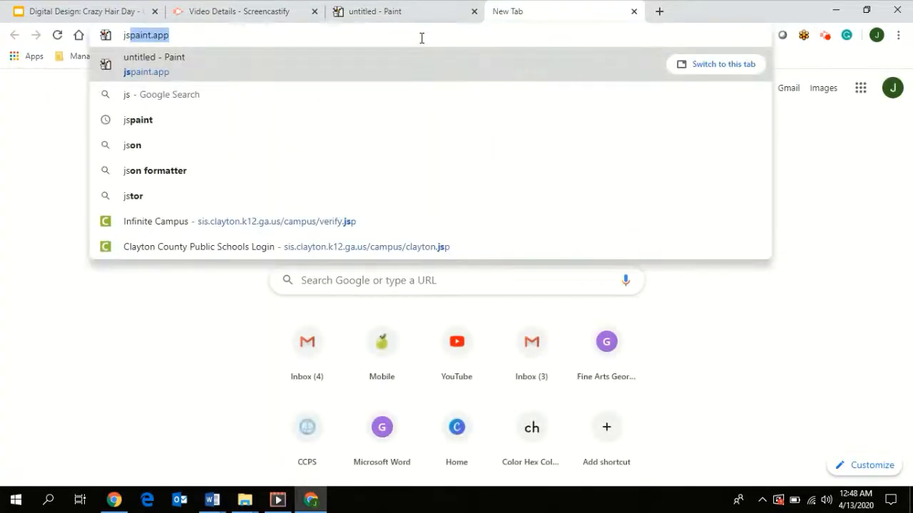
key(Return)
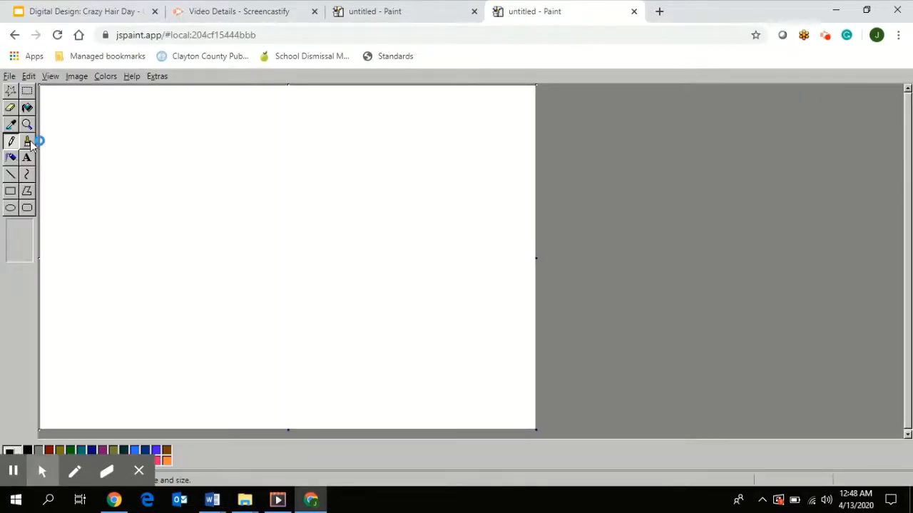
click(11, 209)
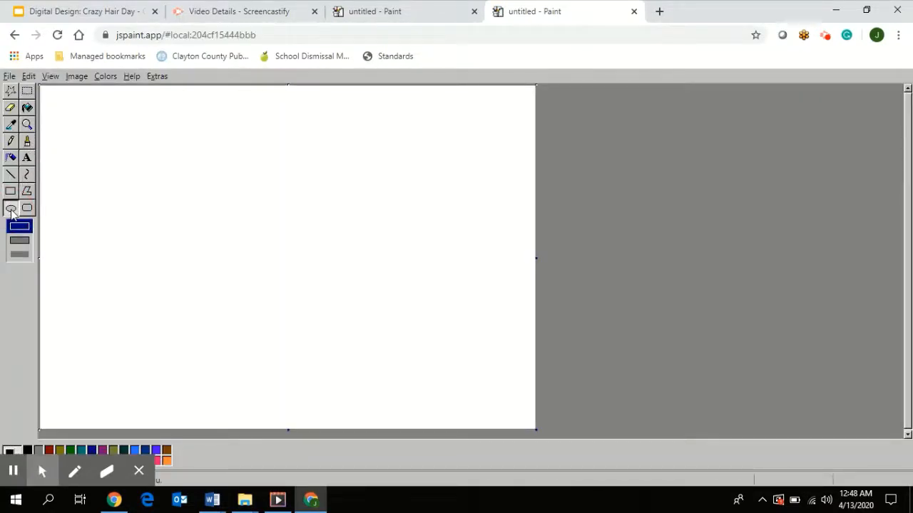
click(20, 255)
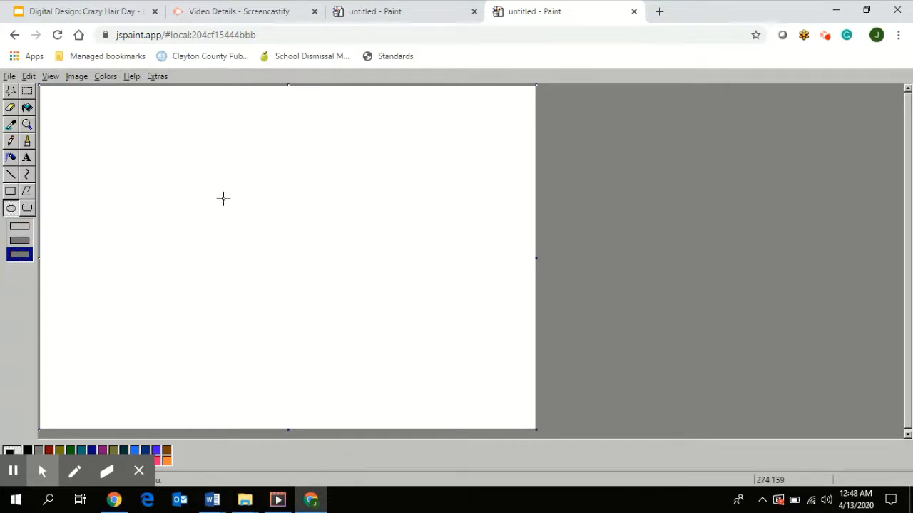
drag(219, 198, 383, 360)
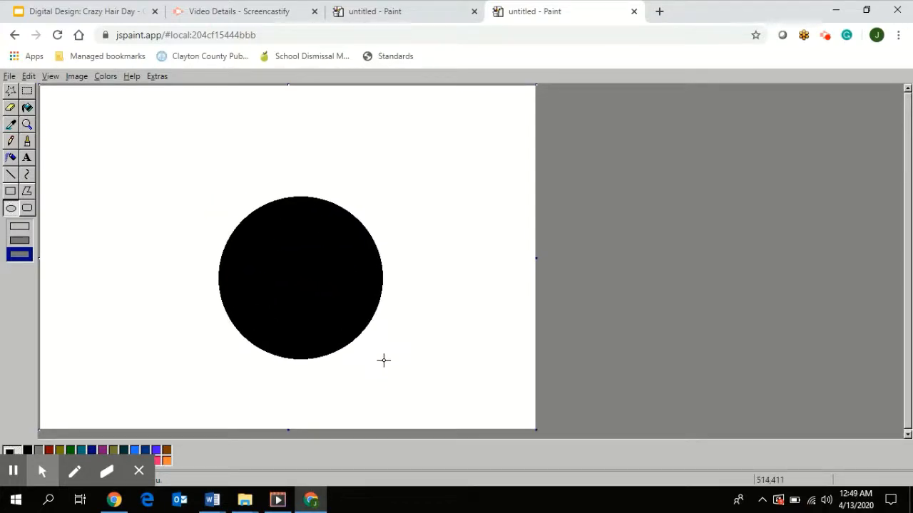
Recolour the solid black circle brown with the Fill tool
click(140, 470)
click(166, 450)
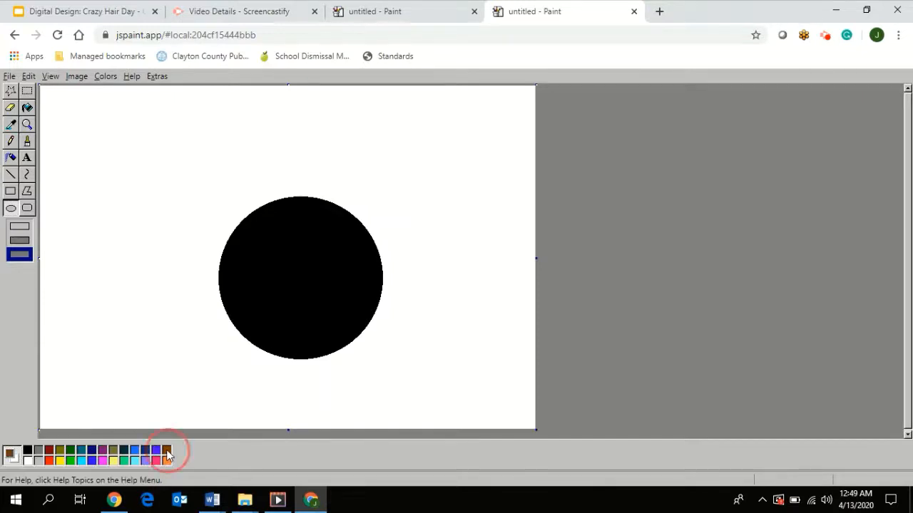
click(27, 108)
click(279, 267)
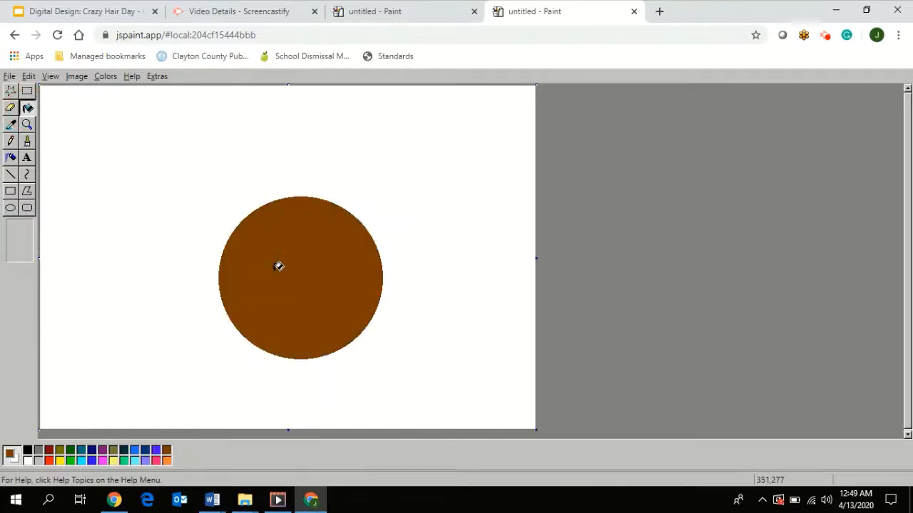
Brush a brown neck and shoulder outline below the circle down to the canvas edge and fill it brown
click(27, 141)
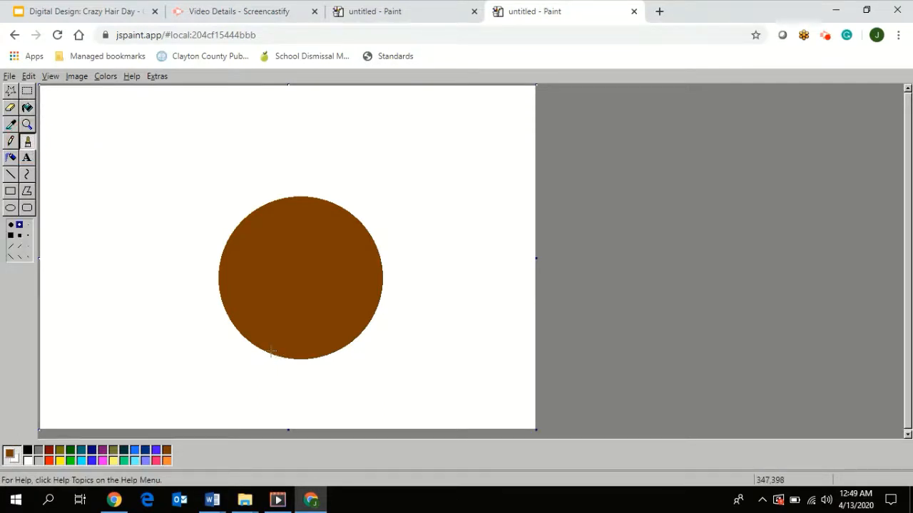
drag(271, 351, 271, 385)
mouse_move(330, 355)
mouse_down()
mouse_move(333, 378)
mouse_move(407, 395)
mouse_move(421, 427)
mouse_up()
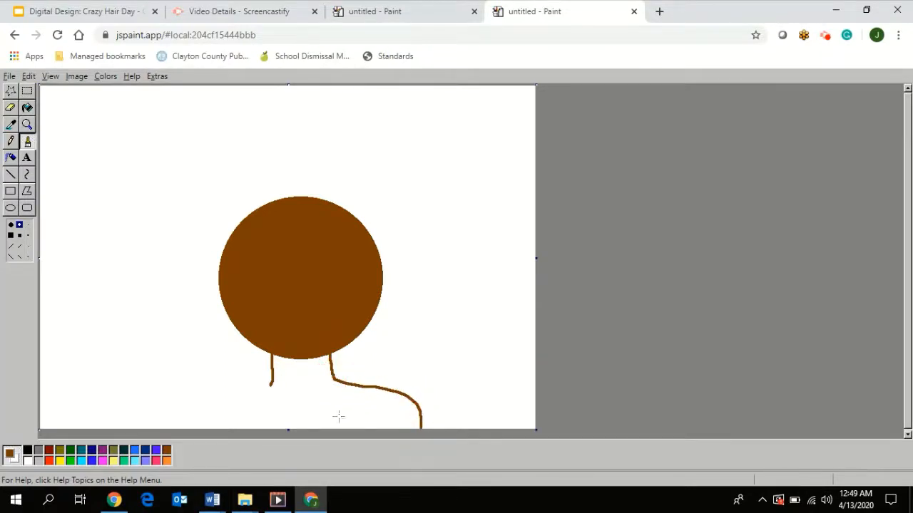
mouse_move(271, 385)
mouse_down()
mouse_move(228, 396)
mouse_move(211, 431)
mouse_up()
click(27, 108)
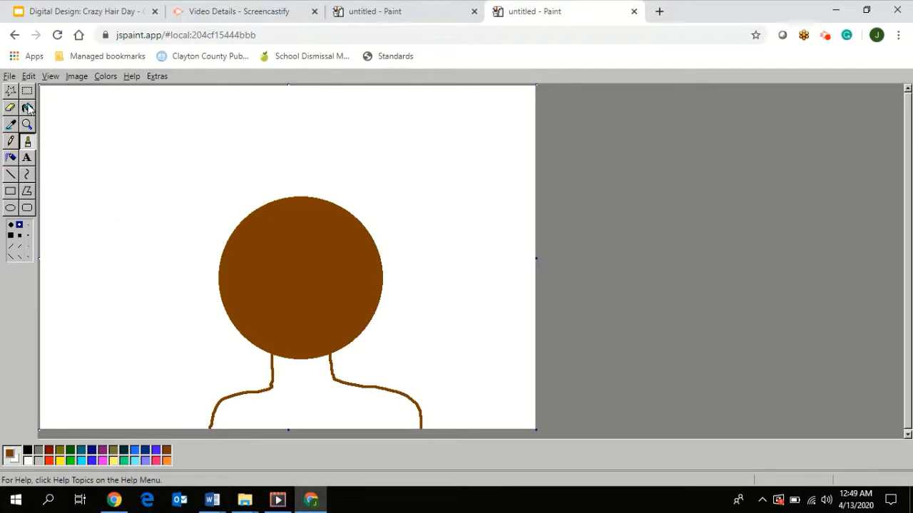
click(316, 408)
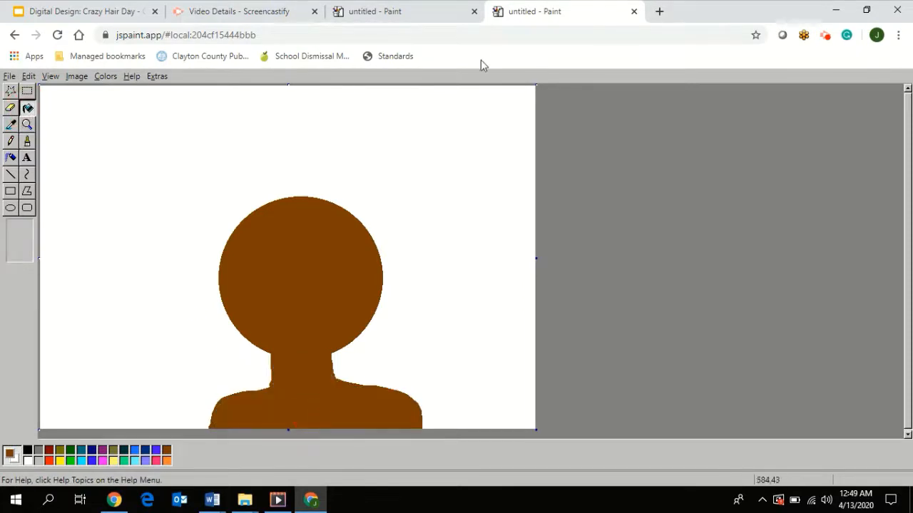
Return to the black outline drawing and fill its head, neck and body areas with brown
click(397, 15)
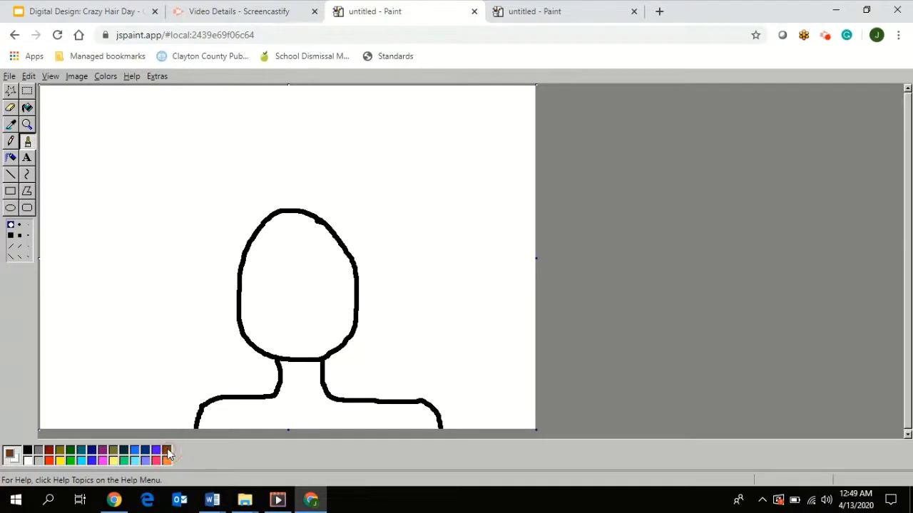
click(28, 105)
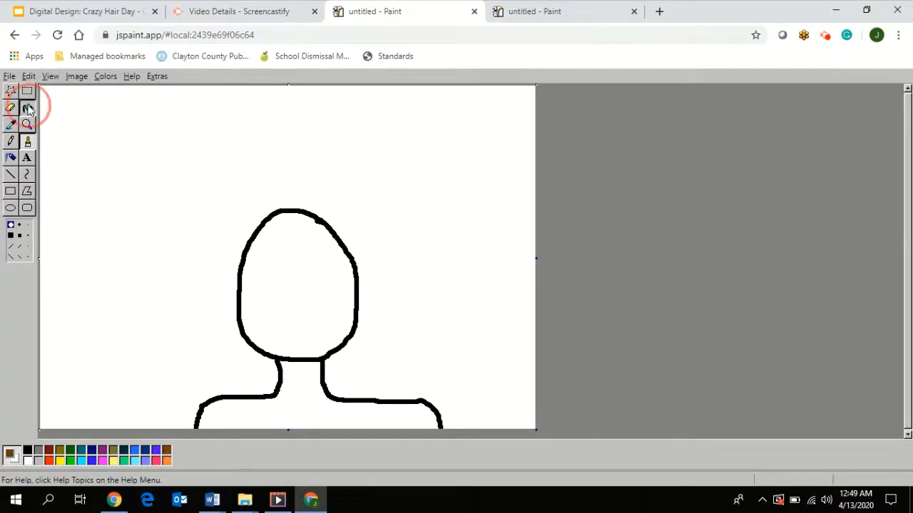
click(309, 300)
click(312, 410)
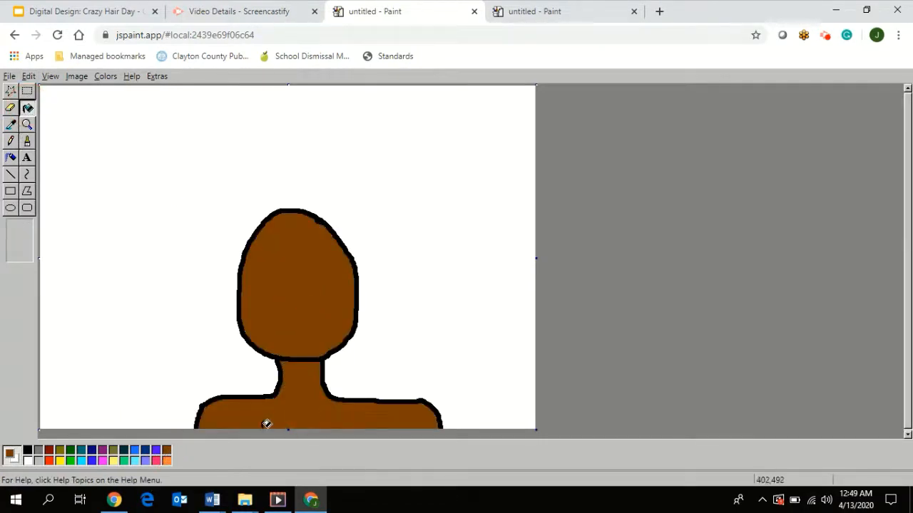
Brush a dark green curved neckline across the base of the neck and fill the body below it dark green as a shirt
click(28, 141)
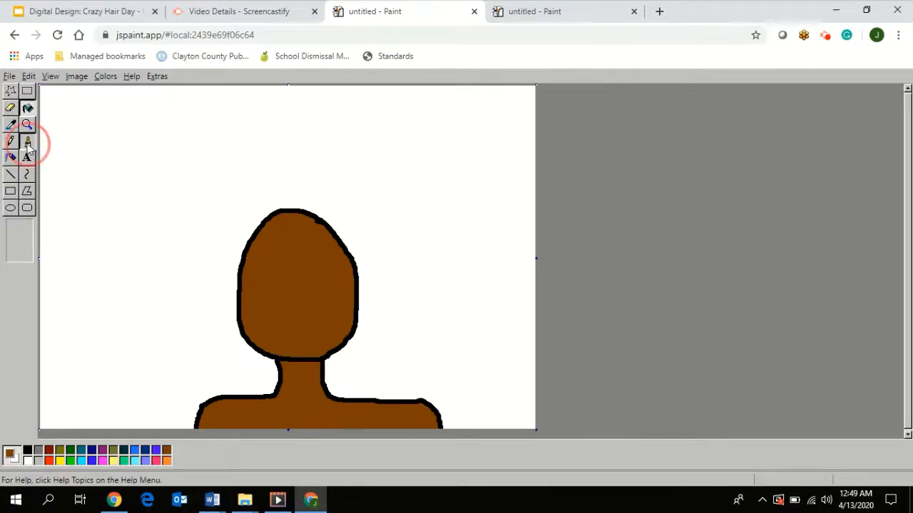
click(70, 455)
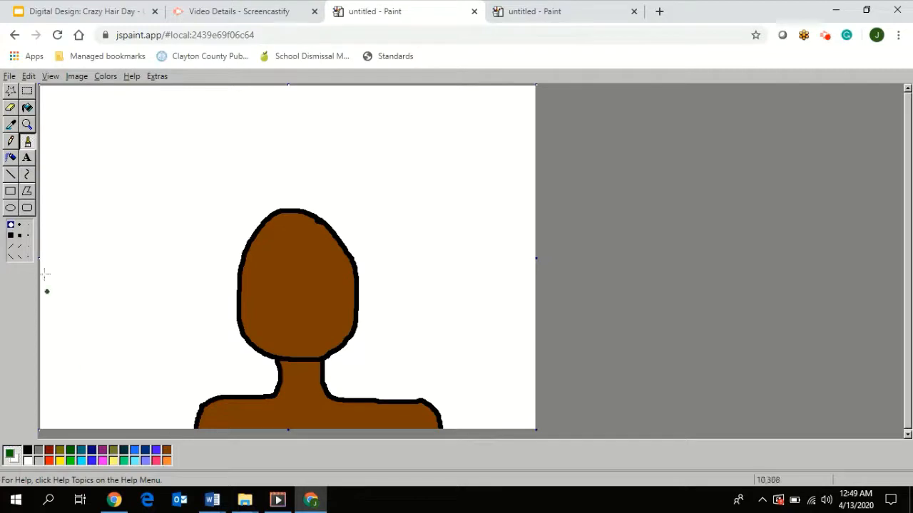
click(29, 142)
mouse_move(277, 394)
mouse_down()
mouse_move(311, 404)
mouse_move(322, 394)
mouse_up()
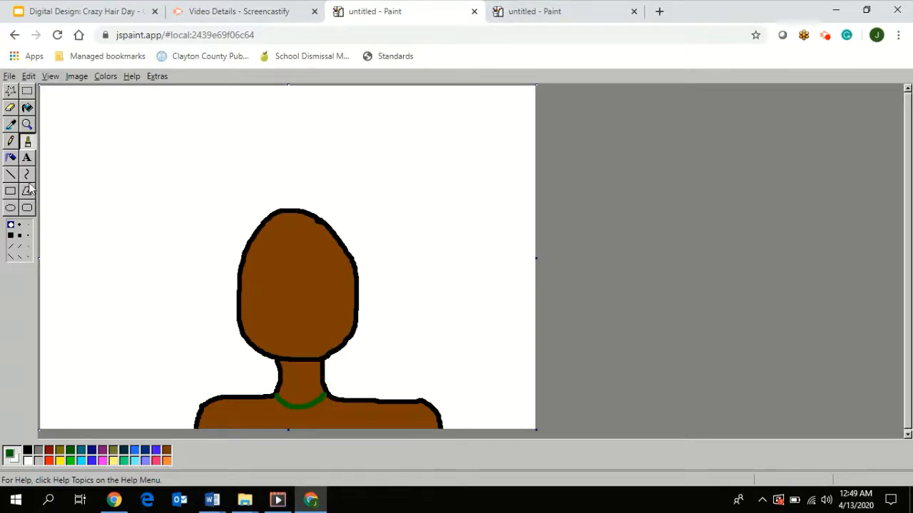
click(28, 109)
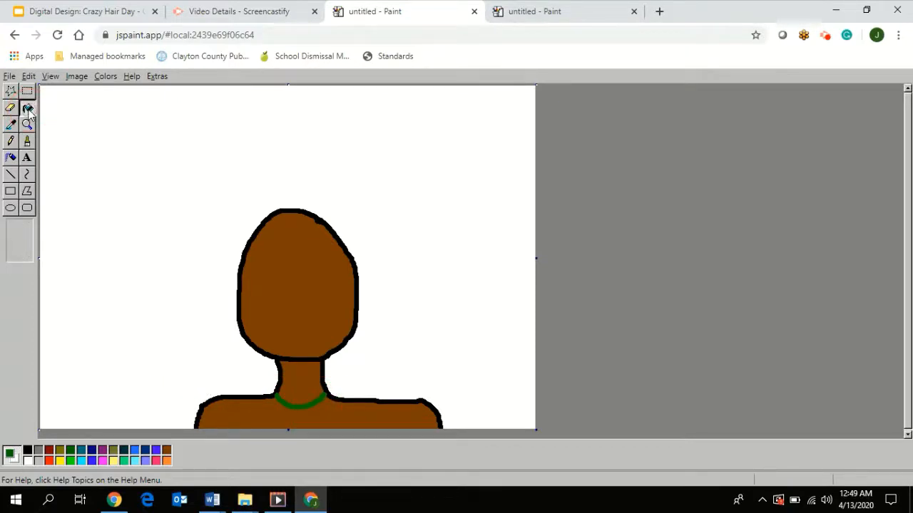
click(258, 414)
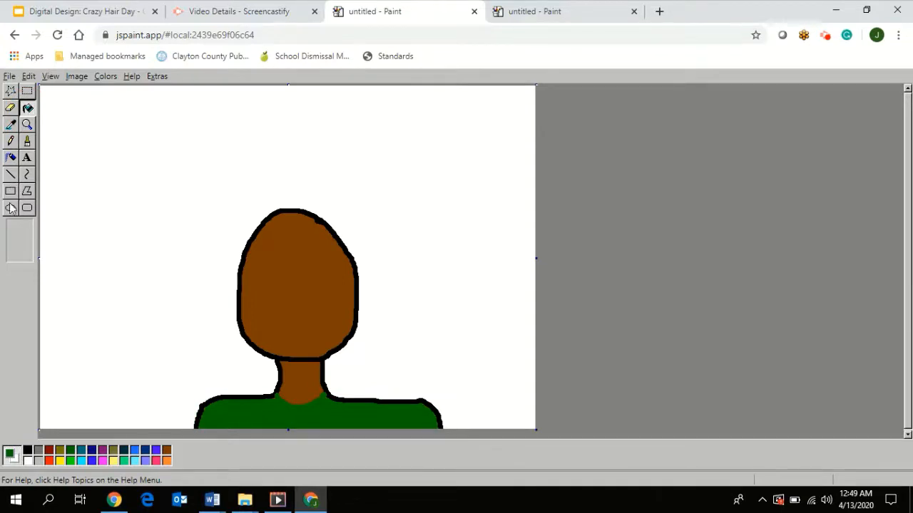
Draw two eyes with eyebrows on the face in black using the Brush with the medium round tip
click(28, 451)
click(27, 141)
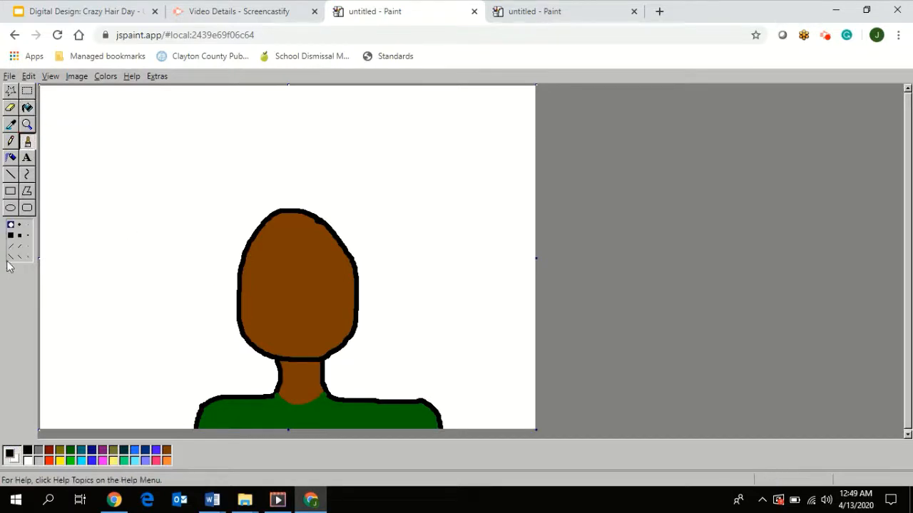
click(19, 224)
mouse_move(254, 276)
mouse_down()
mouse_move(275, 268)
mouse_move(269, 285)
mouse_up()
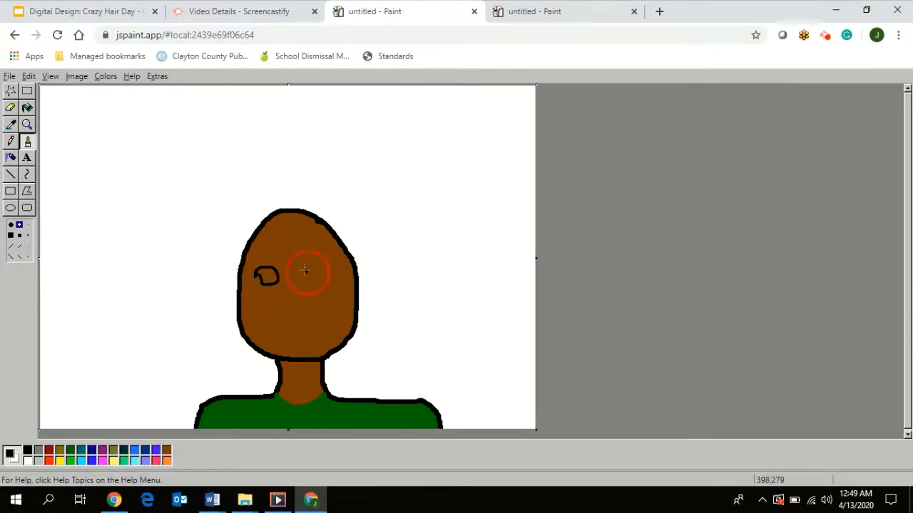
mouse_move(305, 269)
mouse_down()
mouse_move(326, 277)
mouse_move(311, 280)
mouse_move(307, 252)
mouse_move(332, 252)
mouse_up()
drag(266, 258, 255, 261)
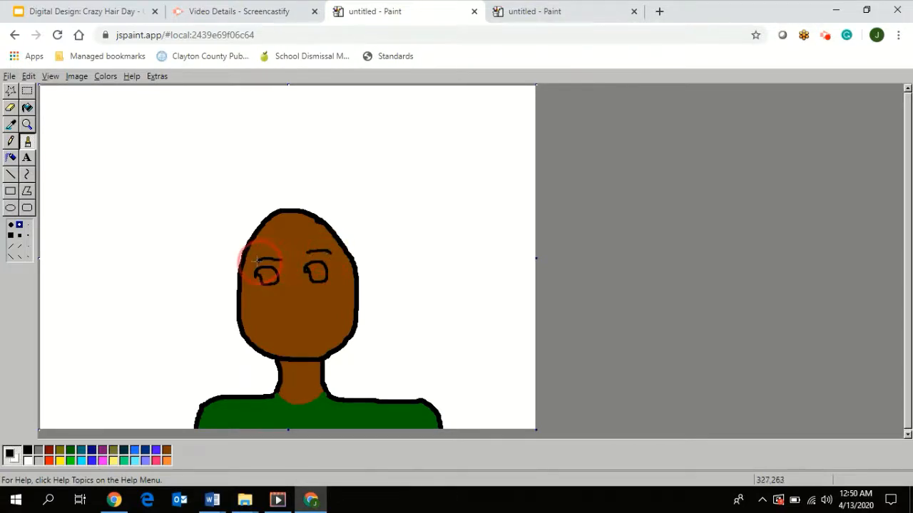
Add two small black nostril dots and an open smiling mouth below the eyes
click(291, 303)
click(298, 303)
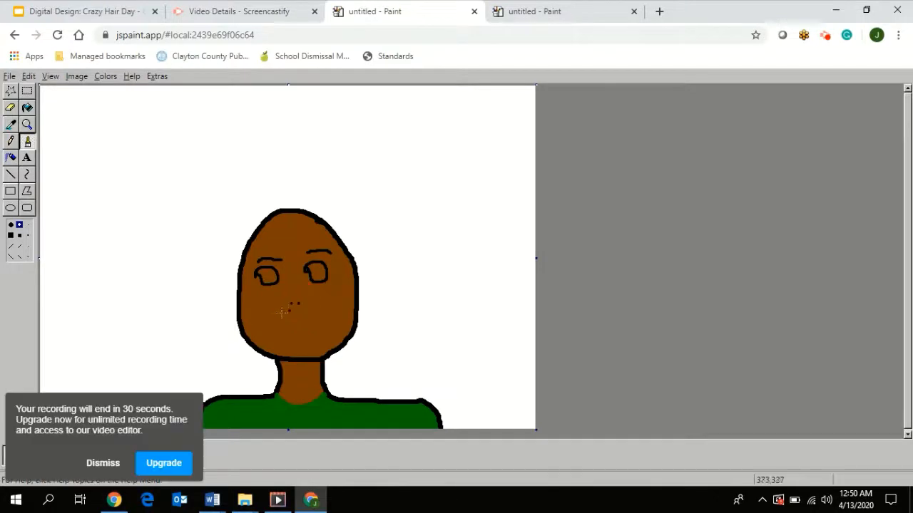
mouse_move(275, 314)
mouse_down()
mouse_move(301, 323)
mouse_move(316, 315)
mouse_move(285, 329)
mouse_up()
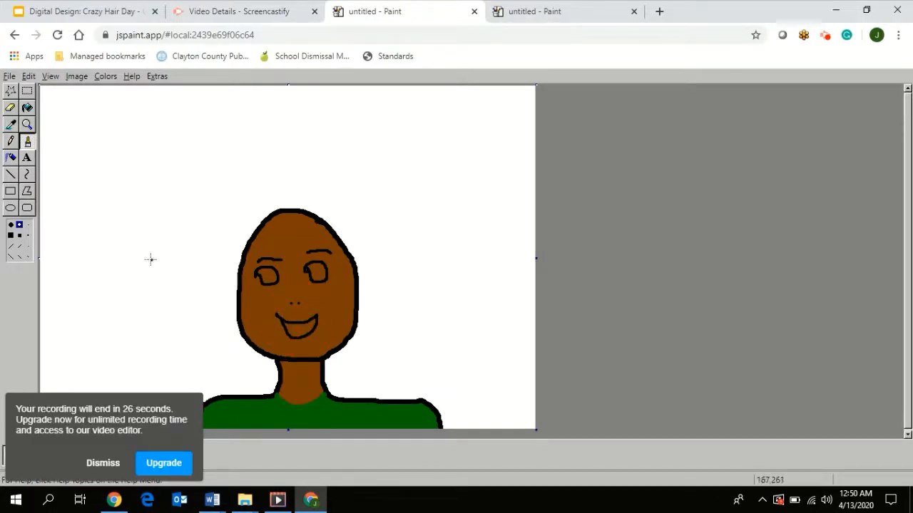
Fill the inside of both eyes with white
click(105, 465)
click(31, 464)
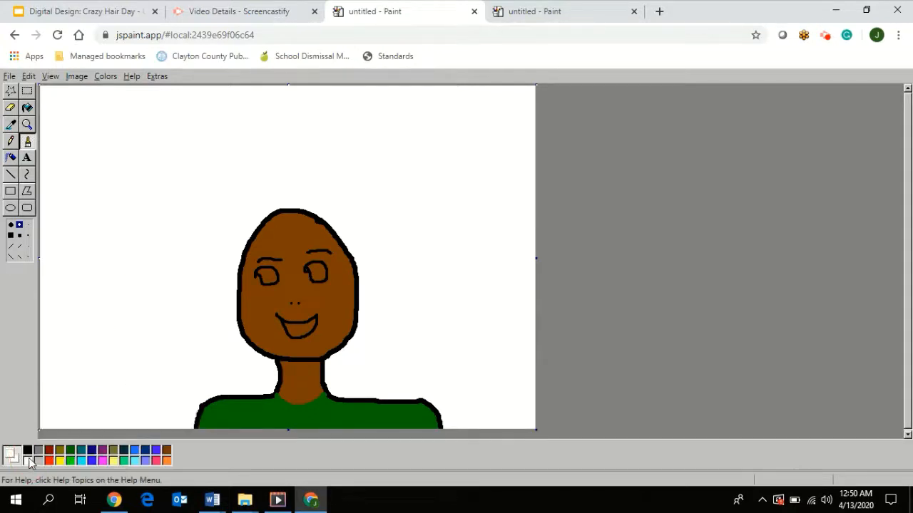
click(27, 108)
click(273, 270)
click(317, 267)
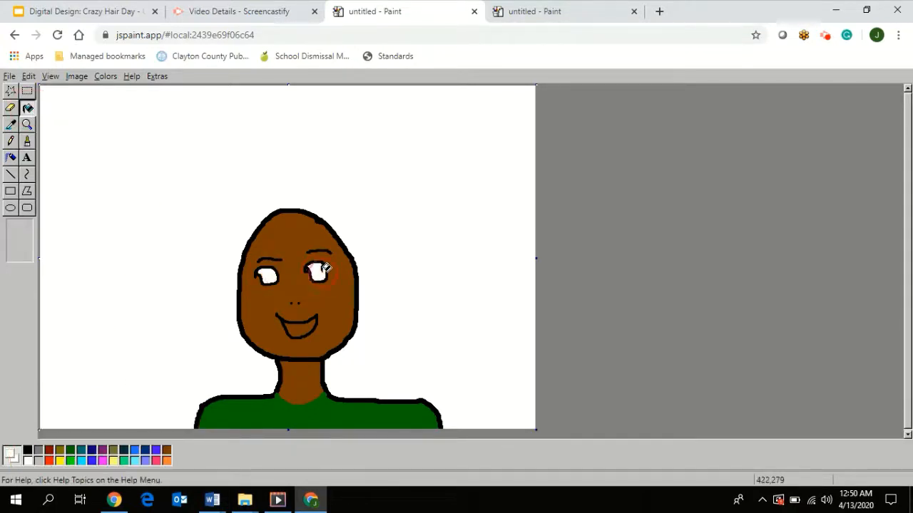
Brush a small black pupil inside each of the two white eyes
click(27, 450)
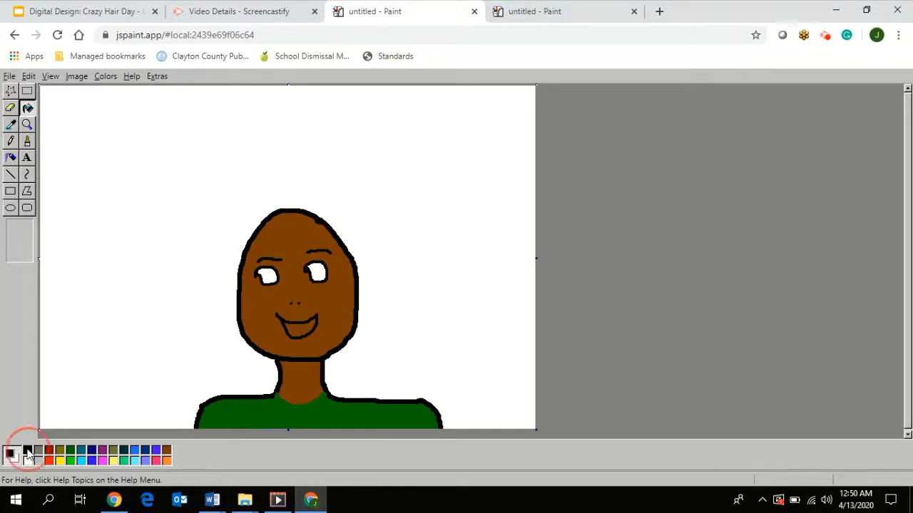
click(27, 142)
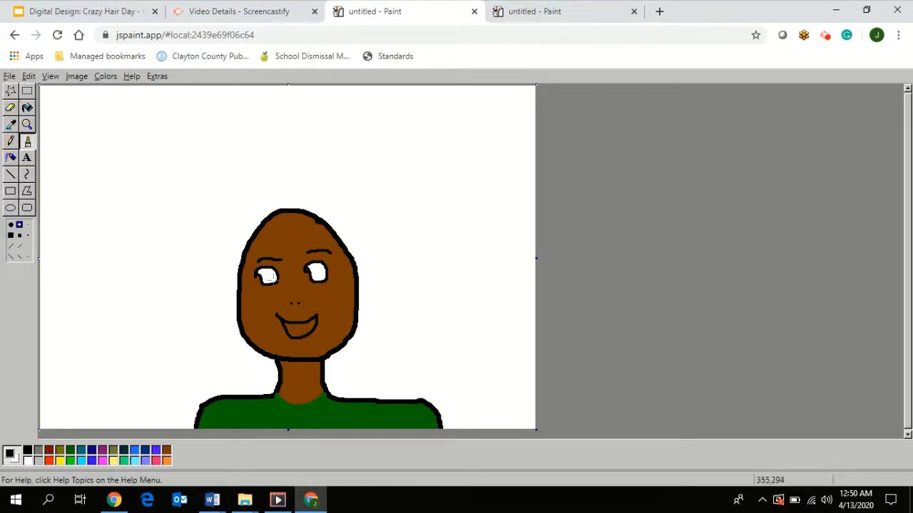
drag(265, 275, 317, 274)
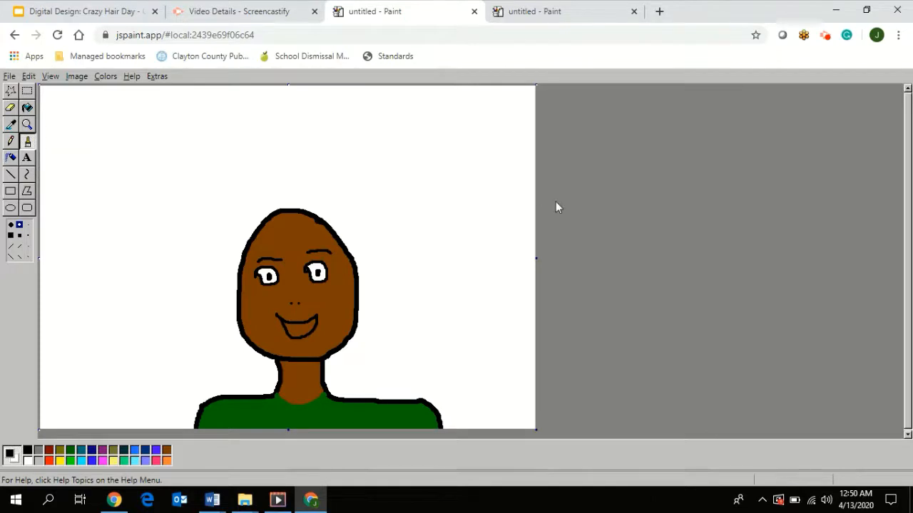
click(842, 37)
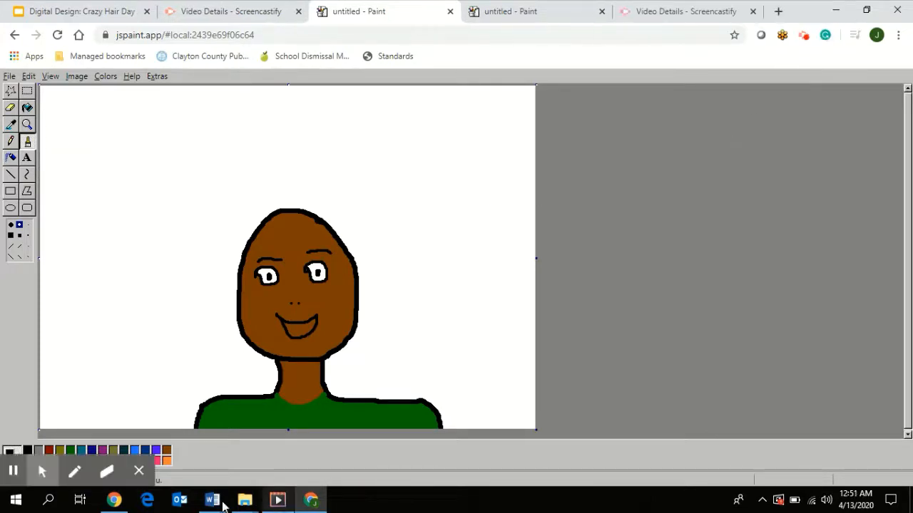
click(139, 472)
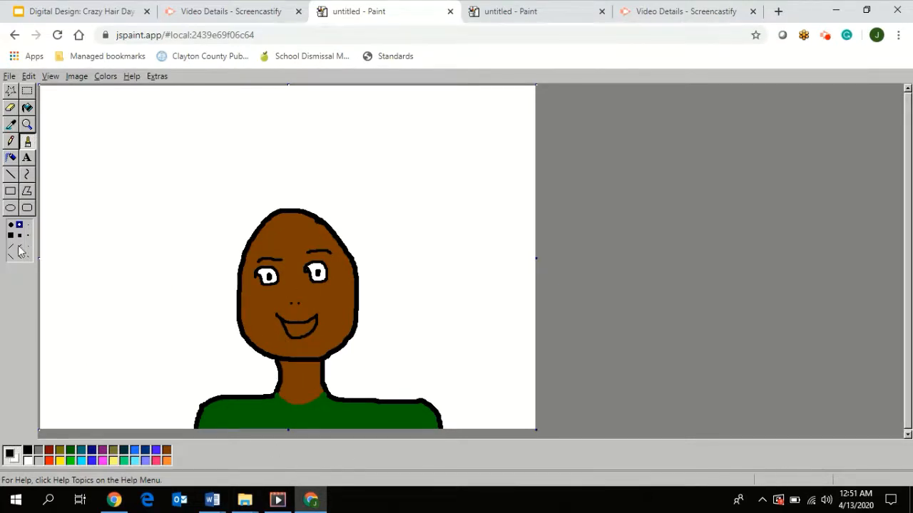
Fill the inside of the open smiling mouth with white
click(27, 108)
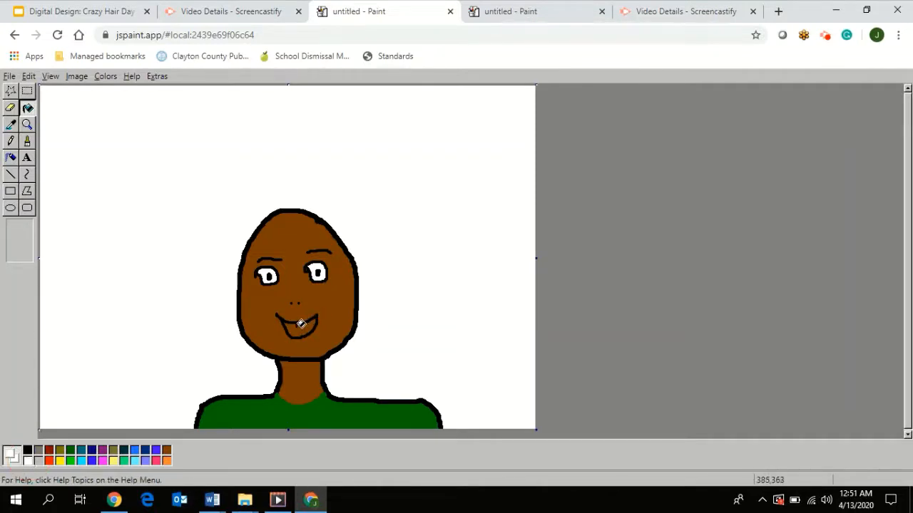
click(300, 325)
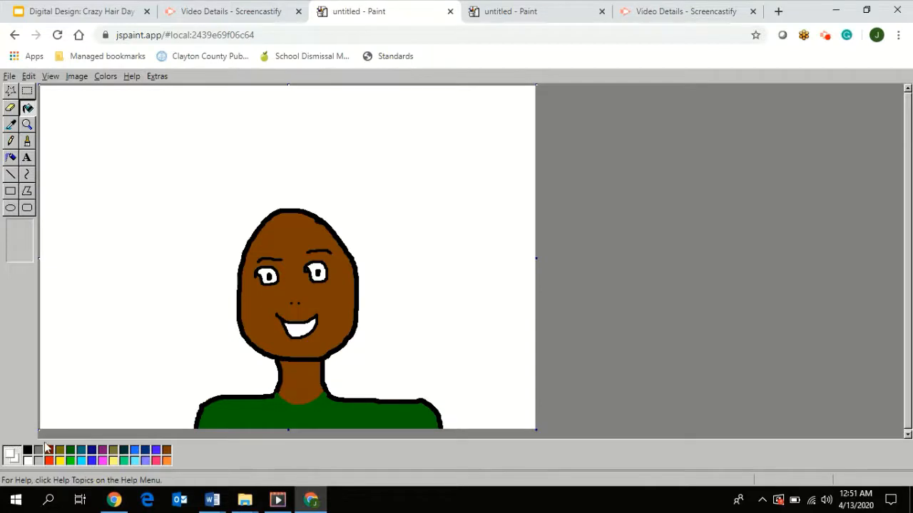
Switch to the Digital Design: Crazy Hair Day presentation in Google Slides and open slide 6 with the numbered line types
click(102, 10)
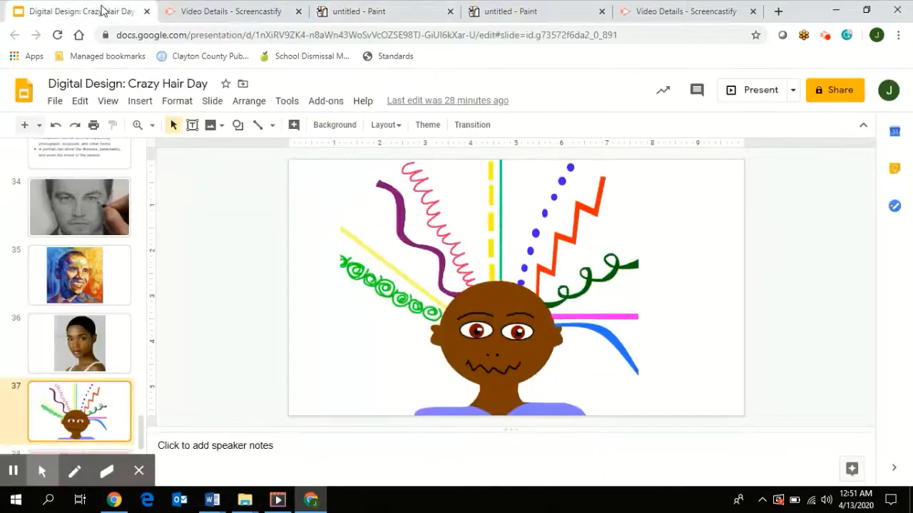
scroll(115, 254, up, 9)
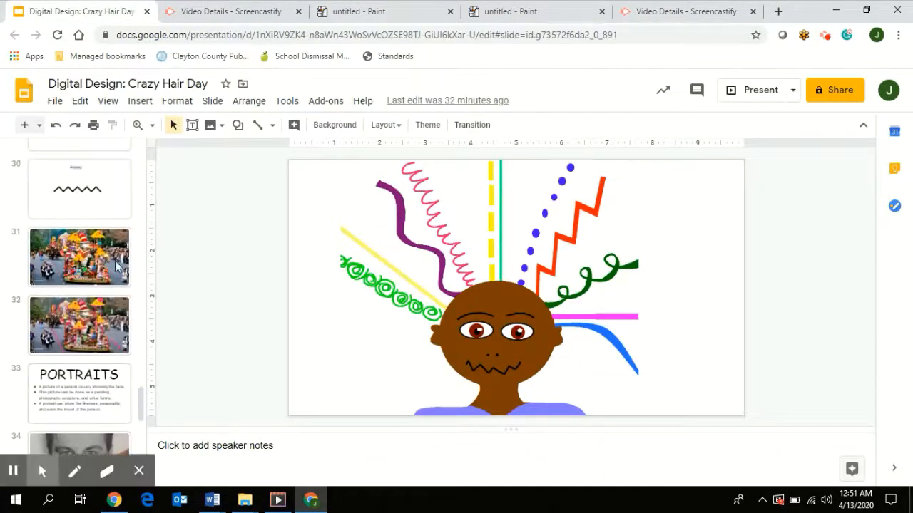
scroll(118, 269, up, 12)
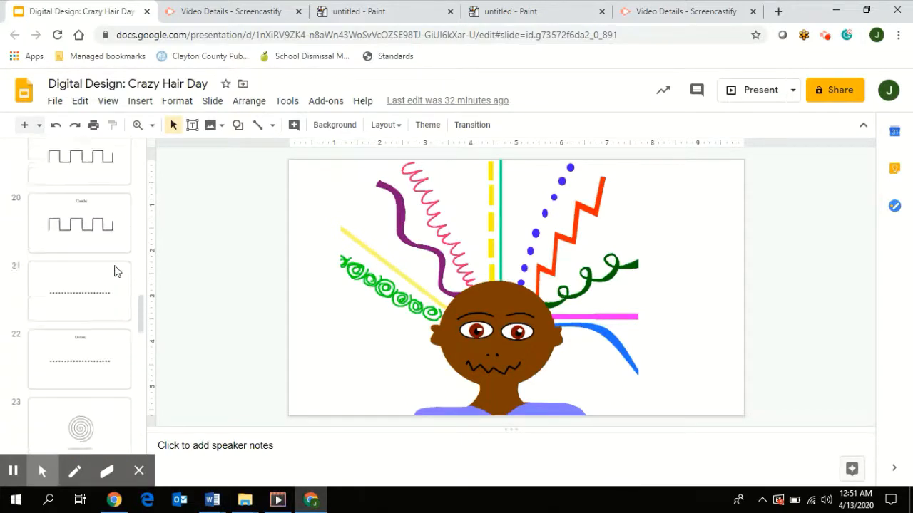
scroll(118, 271, up, 12)
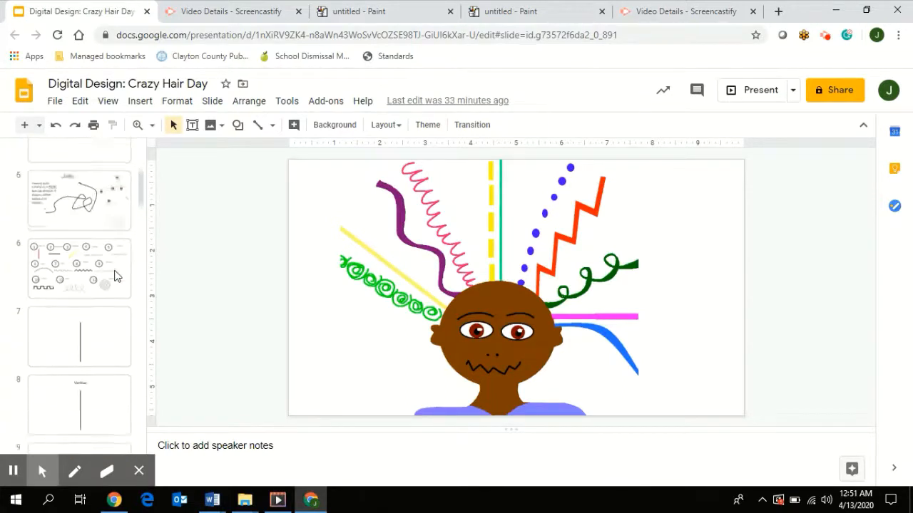
scroll(116, 267, down, 1)
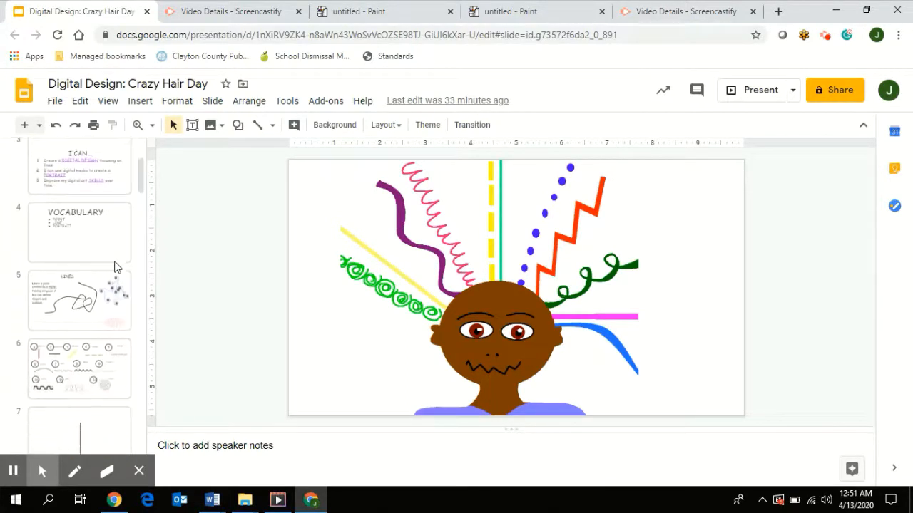
click(92, 382)
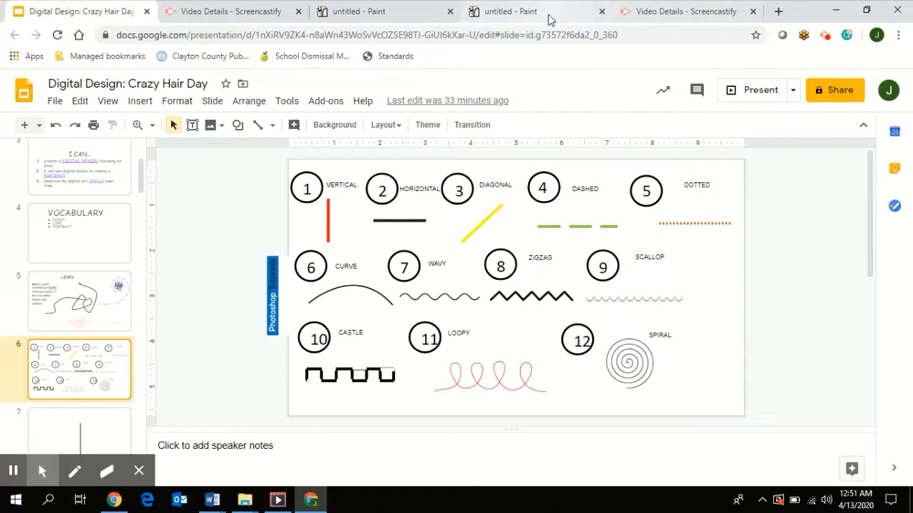
Back in the JS Paint portrait, brush two pink zigzag hair strands up and outward from the head's right side with the largest round tip
click(546, 14)
click(367, 11)
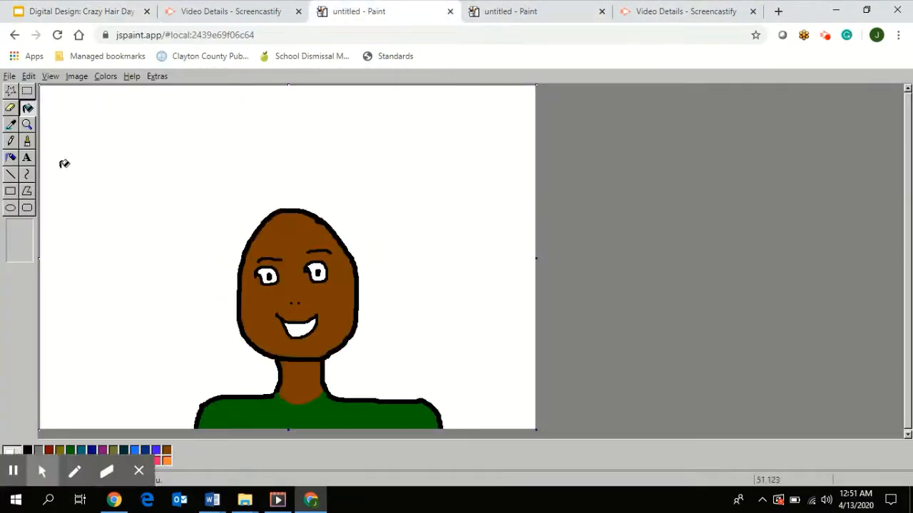
click(28, 144)
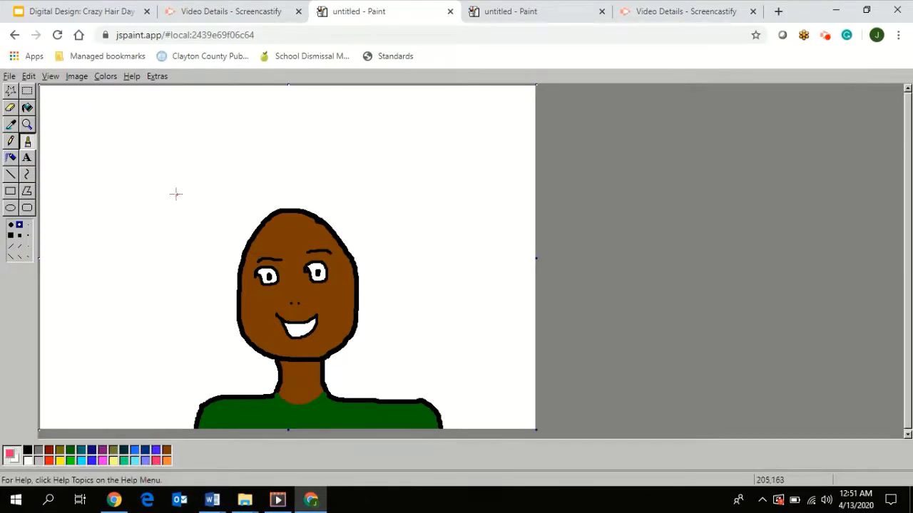
click(10, 225)
mouse_move(361, 280)
mouse_down()
mouse_move(376, 228)
mouse_move(422, 263)
mouse_move(418, 217)
mouse_move(451, 225)
mouse_move(451, 208)
mouse_move(468, 198)
mouse_move(489, 203)
mouse_move(487, 175)
mouse_move(512, 181)
mouse_move(532, 158)
mouse_up()
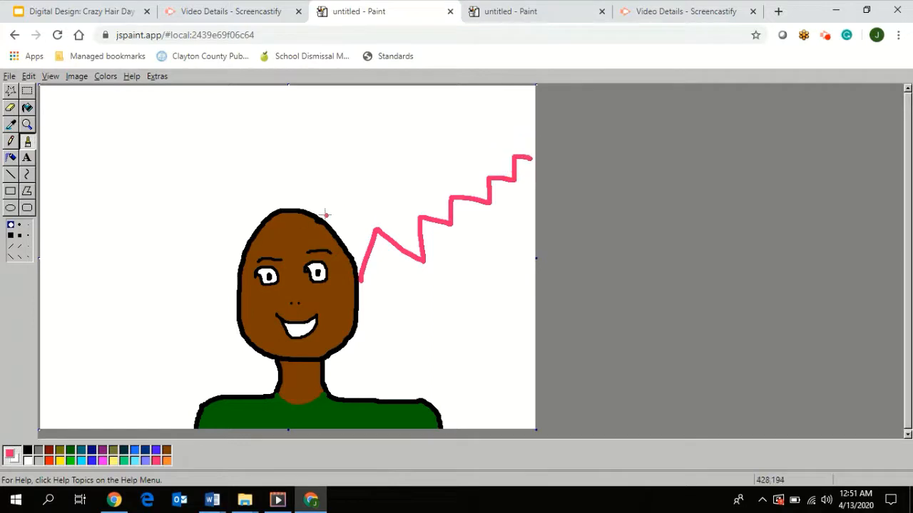
mouse_move(327, 220)
mouse_down()
mouse_move(353, 203)
mouse_move(350, 171)
mouse_move(390, 171)
mouse_move(389, 141)
mouse_move(412, 135)
mouse_move(409, 107)
mouse_move(437, 109)
mouse_up()
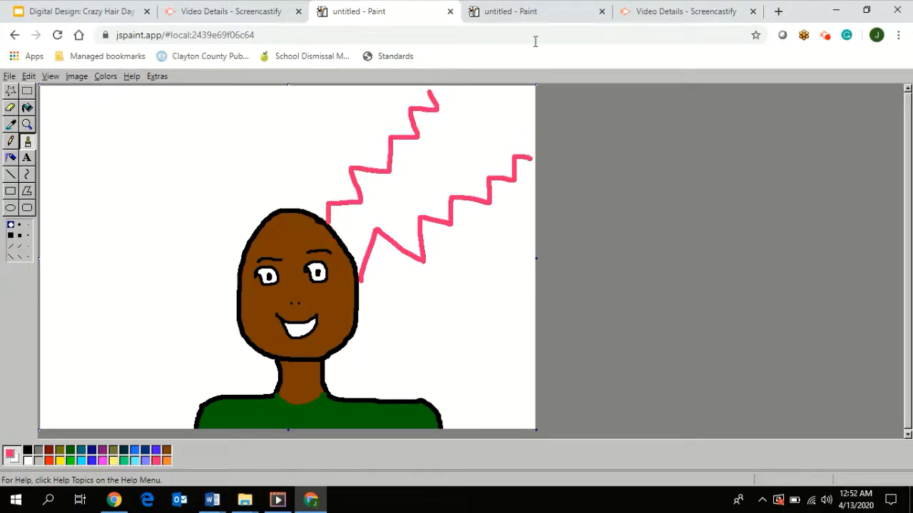
Check the line types on slide 6 of the Google Slides presentation for the next hair strand style
click(527, 14)
click(373, 12)
click(236, 13)
click(112, 7)
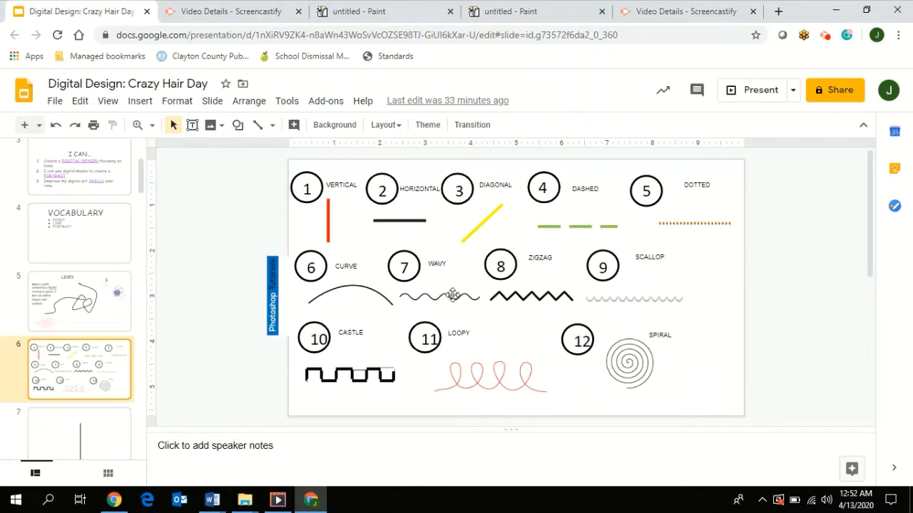
Return to the JS Paint portrait and brush two light blue wavy hair strands, one upward from the crown and one between the pink zigzags
click(527, 12)
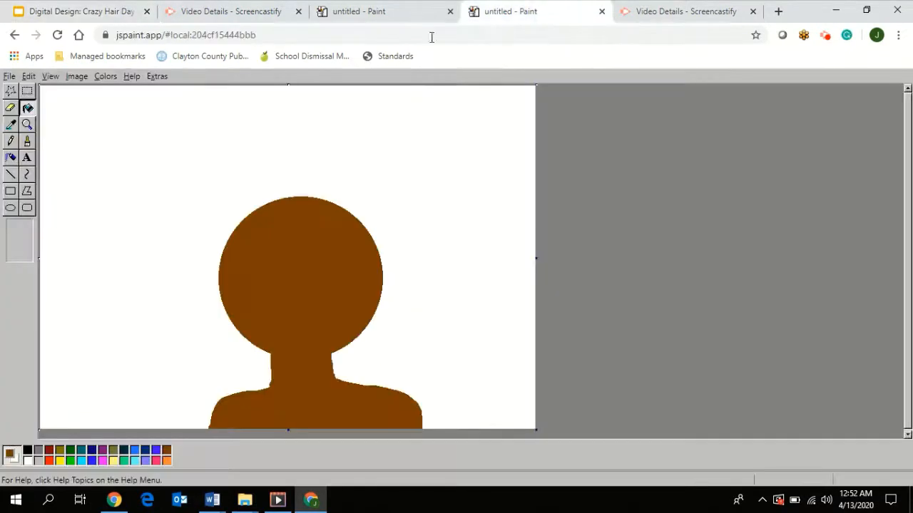
click(364, 9)
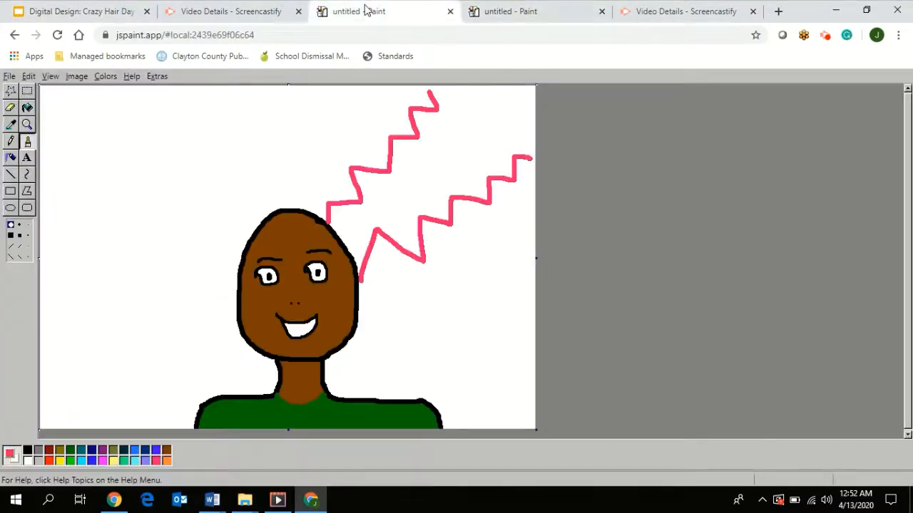
click(81, 461)
mouse_move(298, 206)
mouse_down()
mouse_move(290, 186)
mouse_move(310, 155)
mouse_move(283, 136)
mouse_move(273, 95)
mouse_up()
mouse_move(345, 239)
mouse_down()
mouse_move(383, 193)
mouse_move(408, 189)
mouse_move(412, 162)
mouse_move(438, 156)
mouse_move(453, 132)
mouse_up()
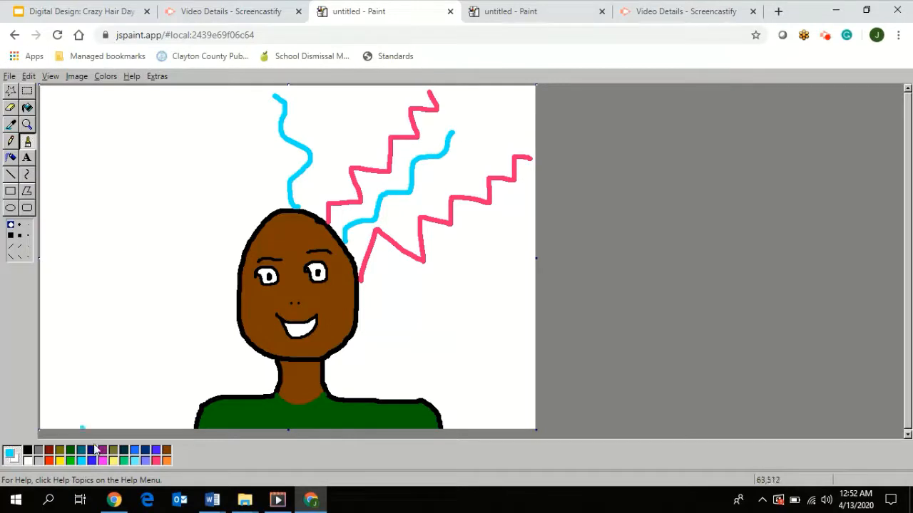
Using the Line tool at its thickest width in orange-red, draw a zigzag strand from the head's right side and a dashed strand from its upper left
click(10, 174)
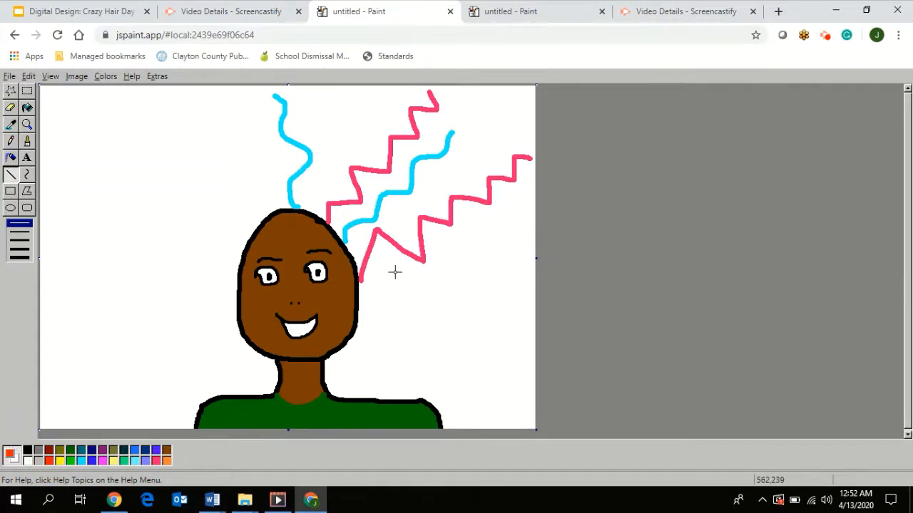
click(20, 257)
click(10, 174)
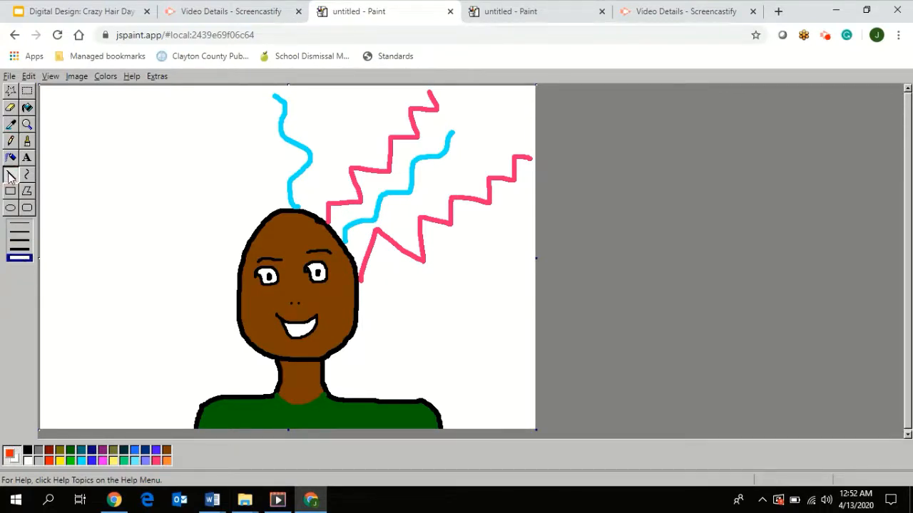
drag(358, 309, 376, 295)
mouse_move(376, 295)
mouse_down()
mouse_move(394, 308)
mouse_move(414, 278)
mouse_up()
drag(414, 279, 470, 254)
drag(469, 254, 509, 275)
drag(509, 275, 548, 234)
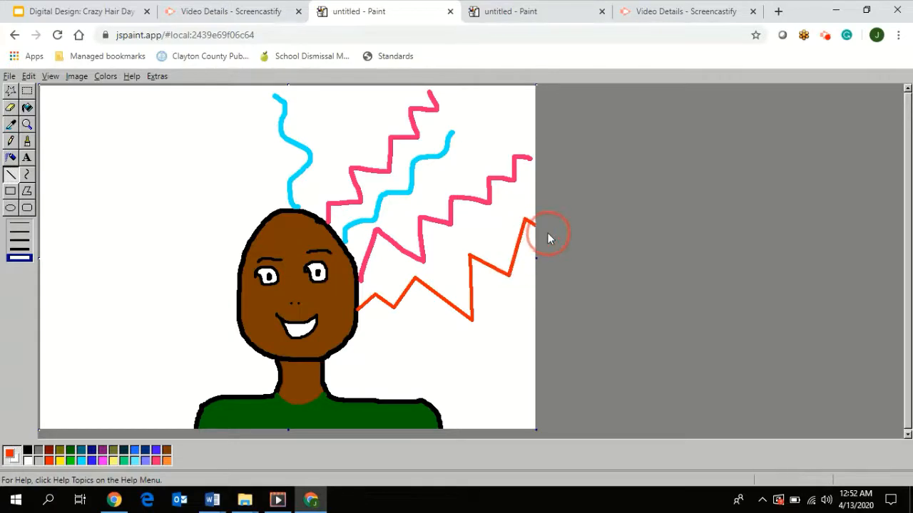
drag(271, 215, 121, 98)
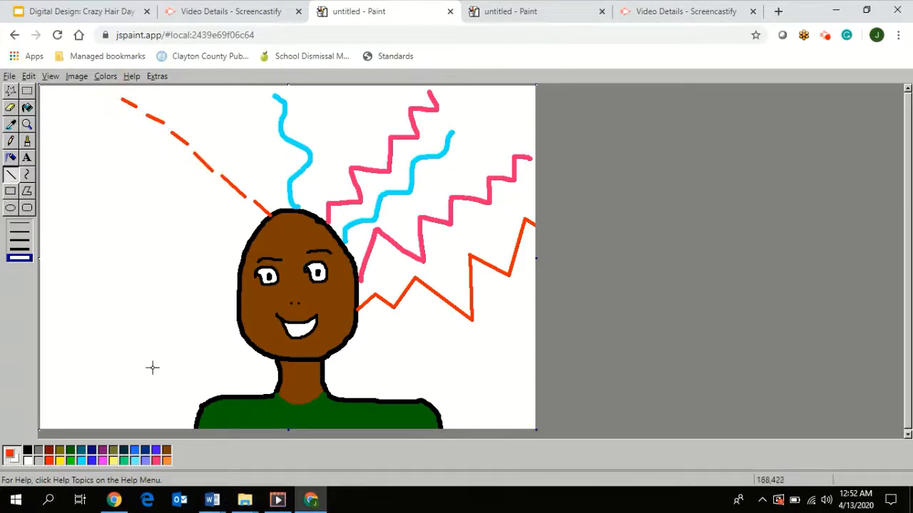
Brush a dotted hair strand of six yellow dots running up and outward from the head's left side, below the dashed strand
click(61, 461)
click(27, 141)
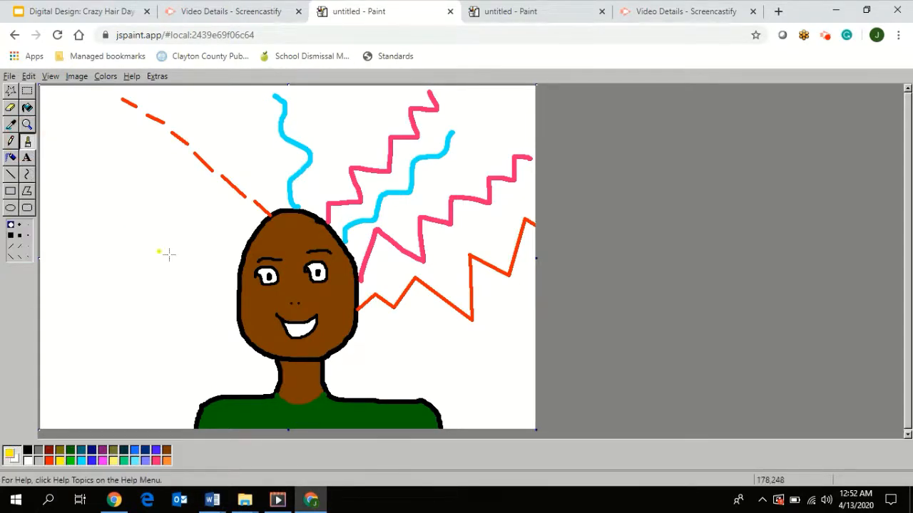
click(235, 234)
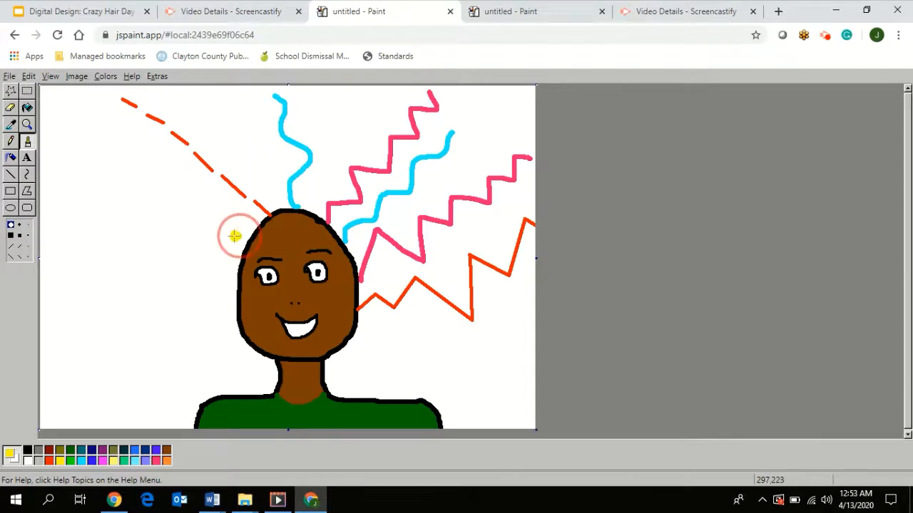
click(204, 224)
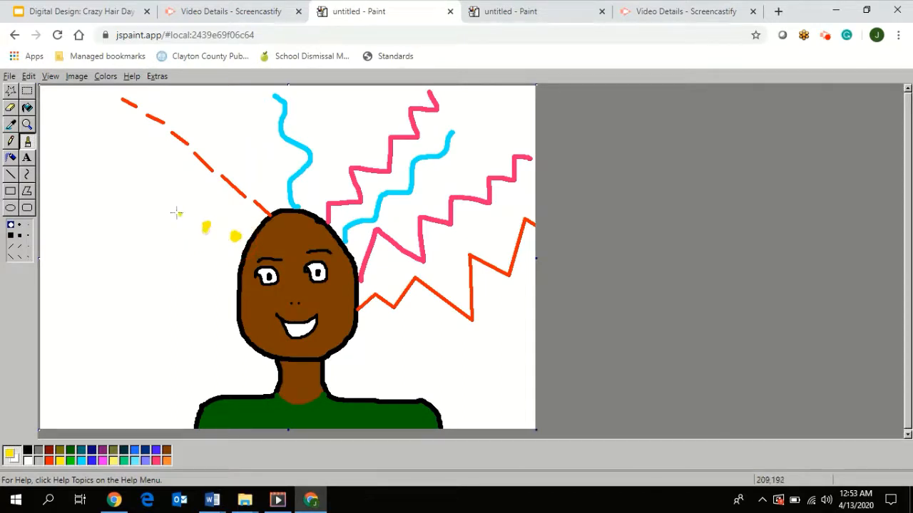
click(176, 211)
click(152, 200)
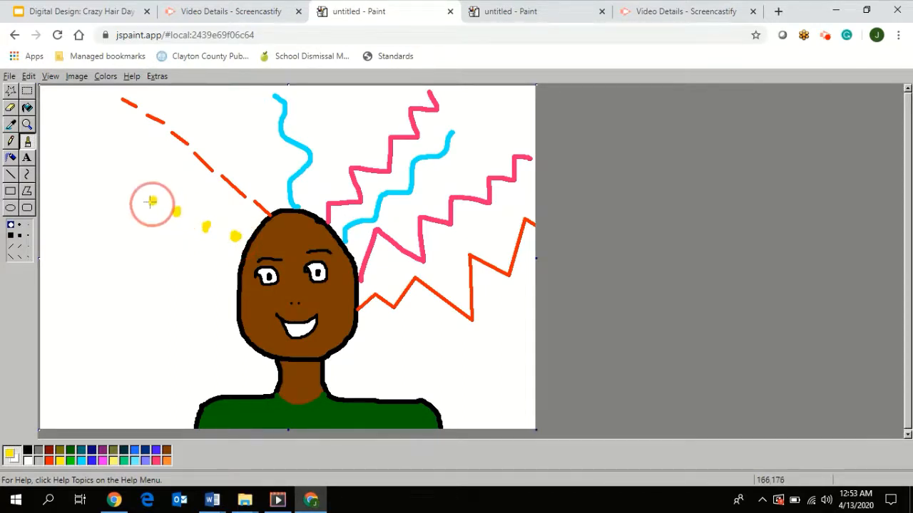
click(121, 179)
click(96, 167)
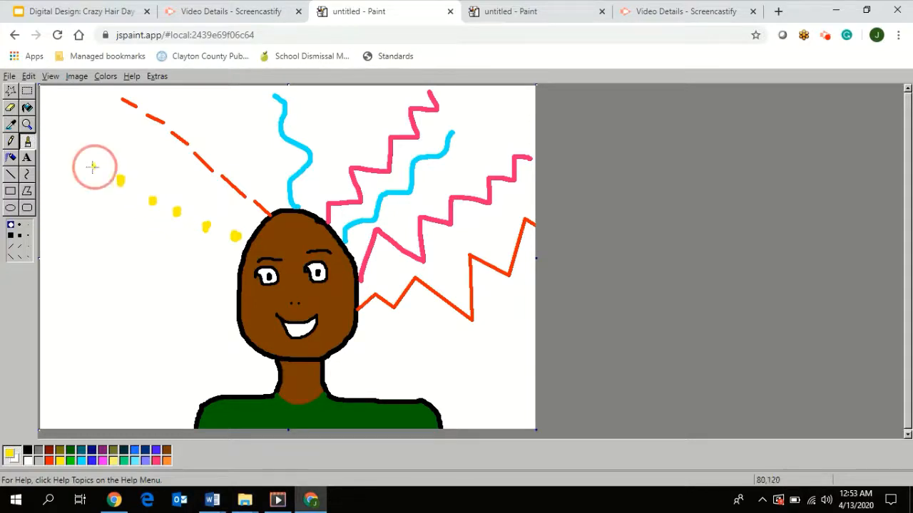
Brush a purple scalloped hair strand from the head's left side outward to the canvas edge, below the yellow dots
click(104, 450)
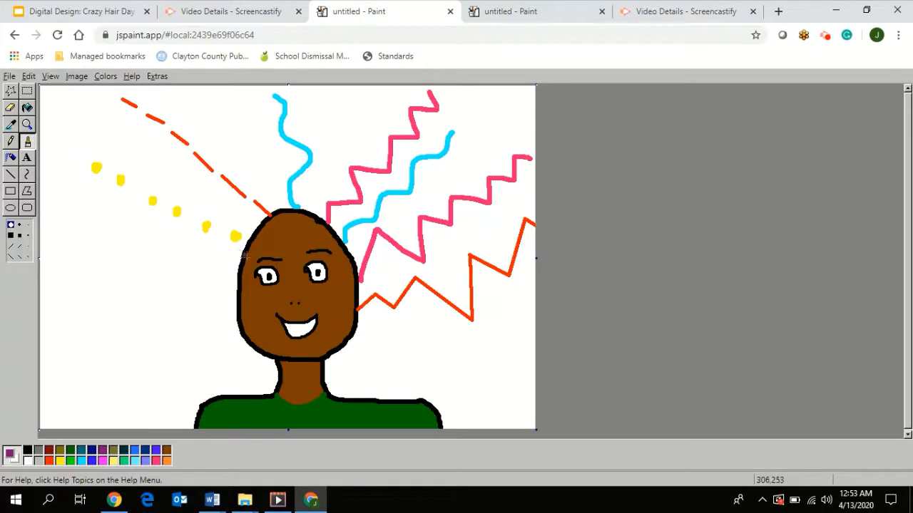
mouse_move(241, 255)
mouse_down()
mouse_move(214, 251)
mouse_move(207, 259)
mouse_move(184, 246)
mouse_move(176, 255)
mouse_move(148, 238)
mouse_move(146, 248)
mouse_move(128, 227)
mouse_move(117, 237)
mouse_move(80, 224)
mouse_move(49, 191)
mouse_up()
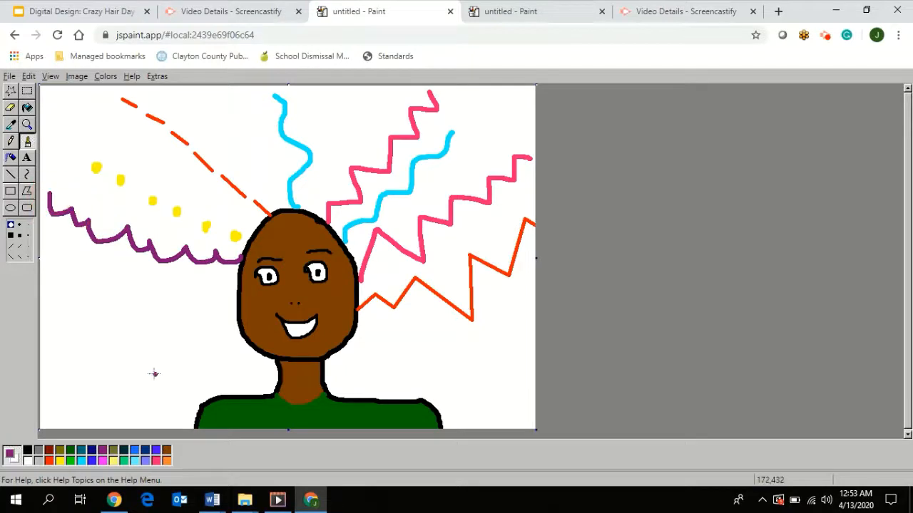
Consult the numbered line types in the Google Slides presentation again for further hair strand styles
click(535, 20)
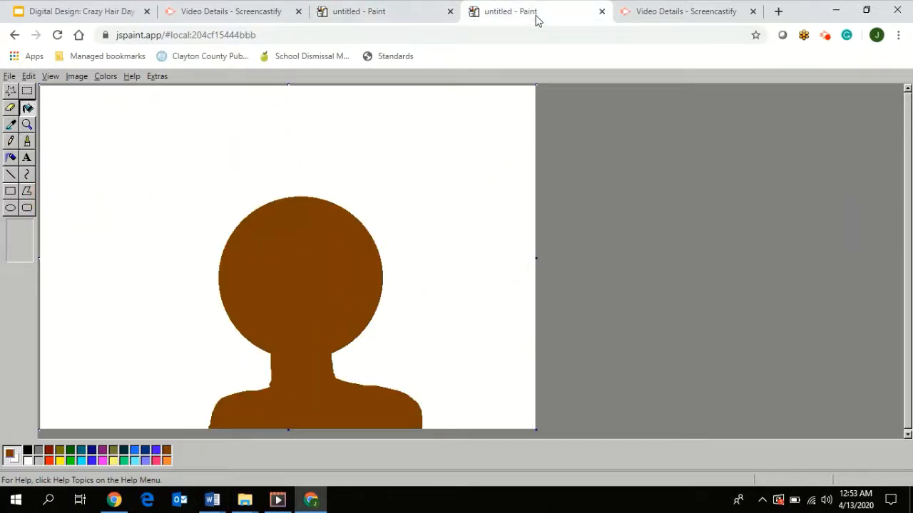
click(430, 20)
click(225, 17)
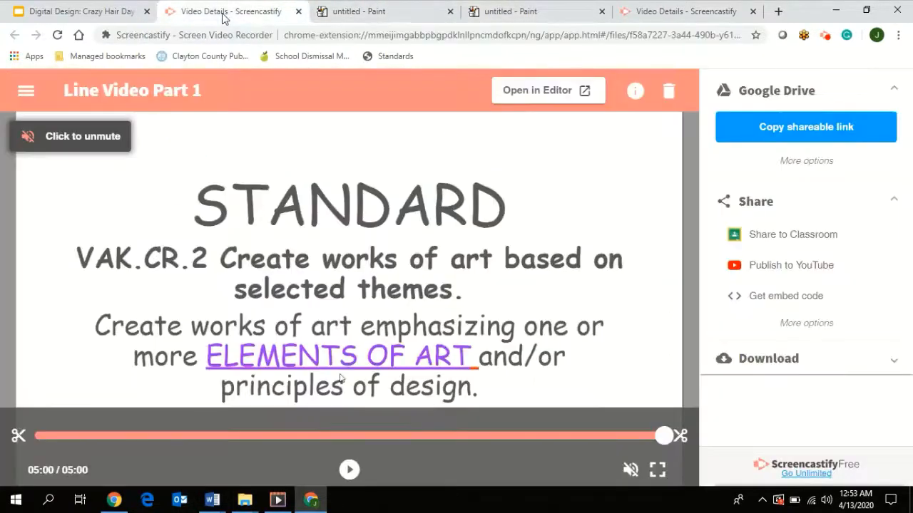
click(128, 10)
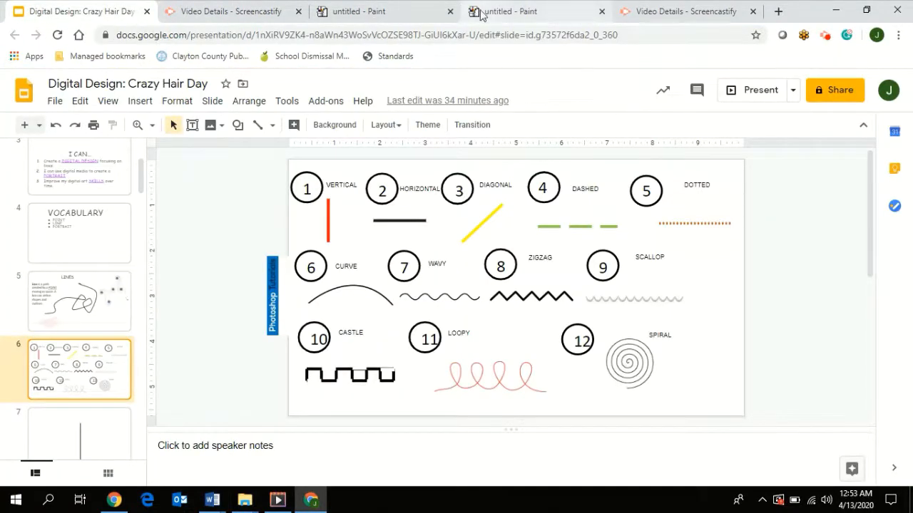
Switch back to the crazy-hair portrait in JS Paint and save the drawing twice as a PNG file
click(518, 13)
click(403, 20)
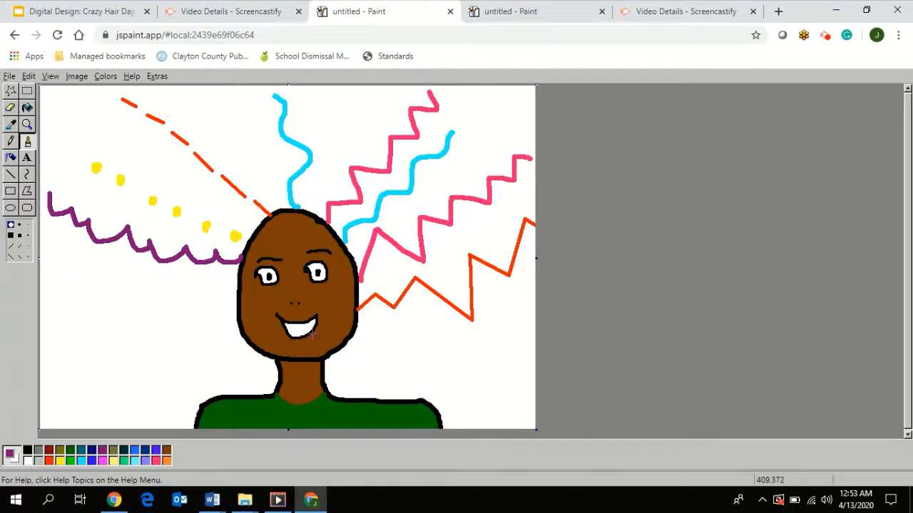
click(9, 77)
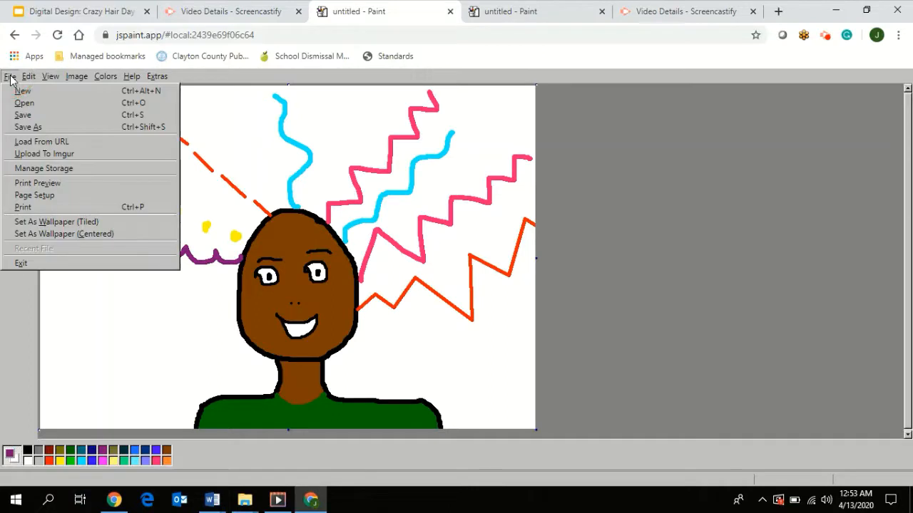
click(29, 118)
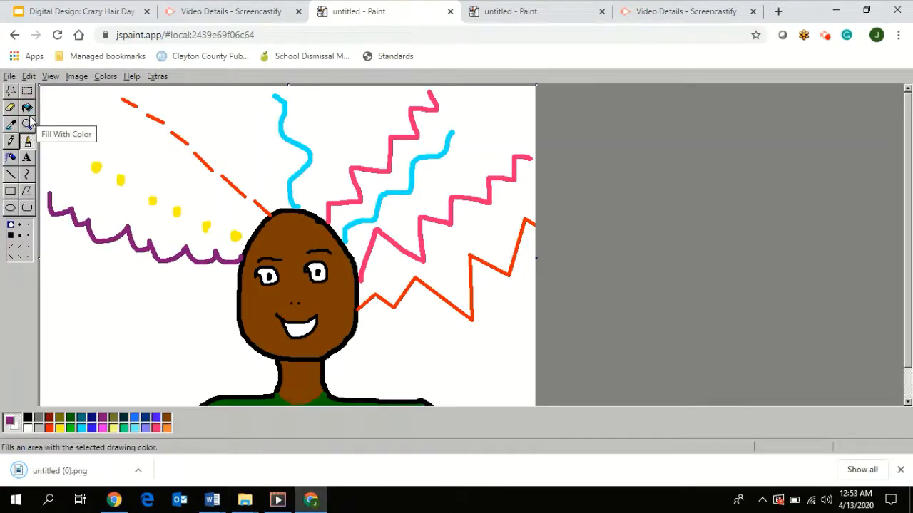
click(10, 78)
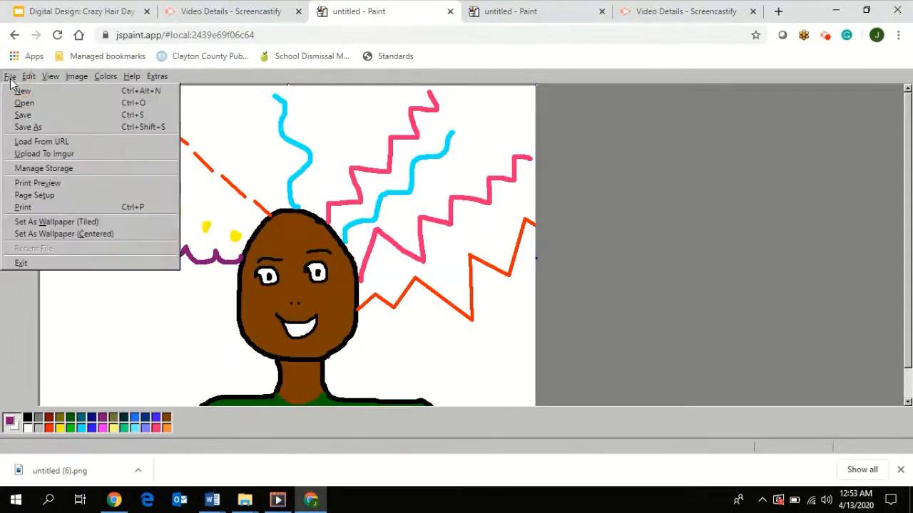
click(25, 117)
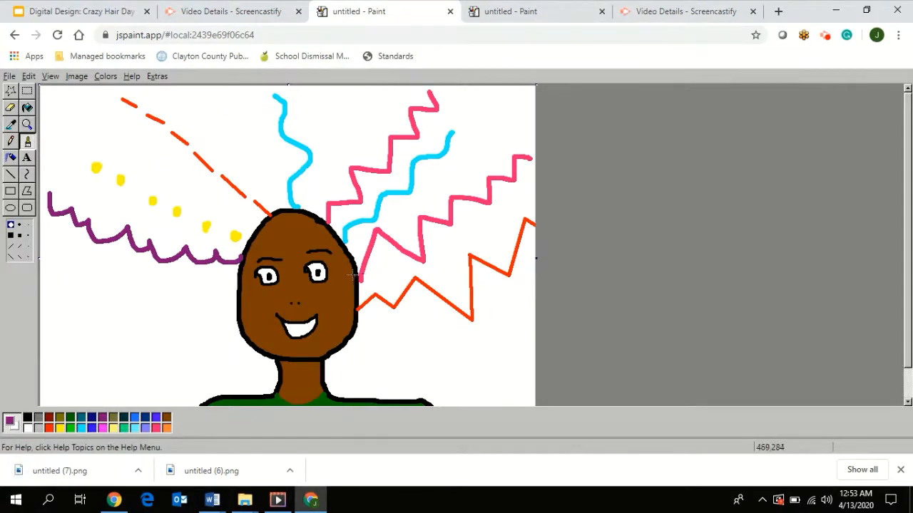
click(269, 122)
Switch to the Google Slides presentation and present its last slide, Reflection Questions, in full screen
click(110, 10)
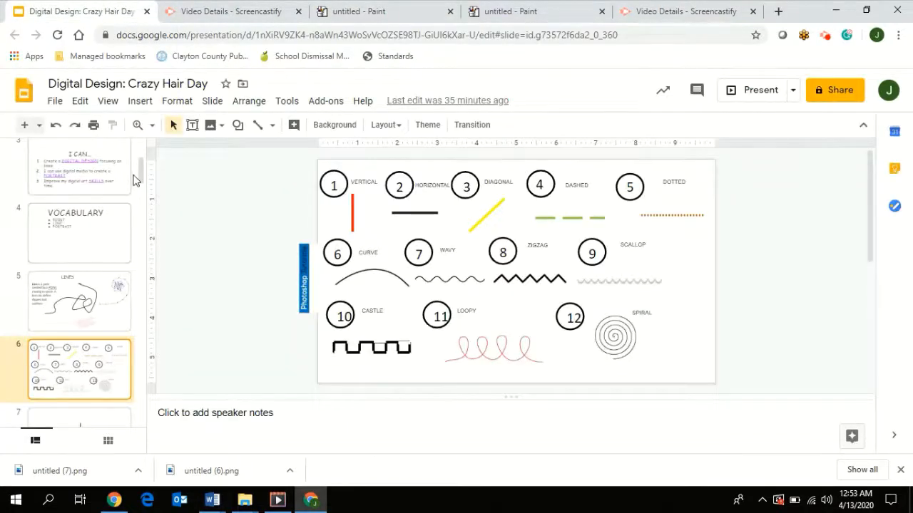
drag(141, 175, 131, 426)
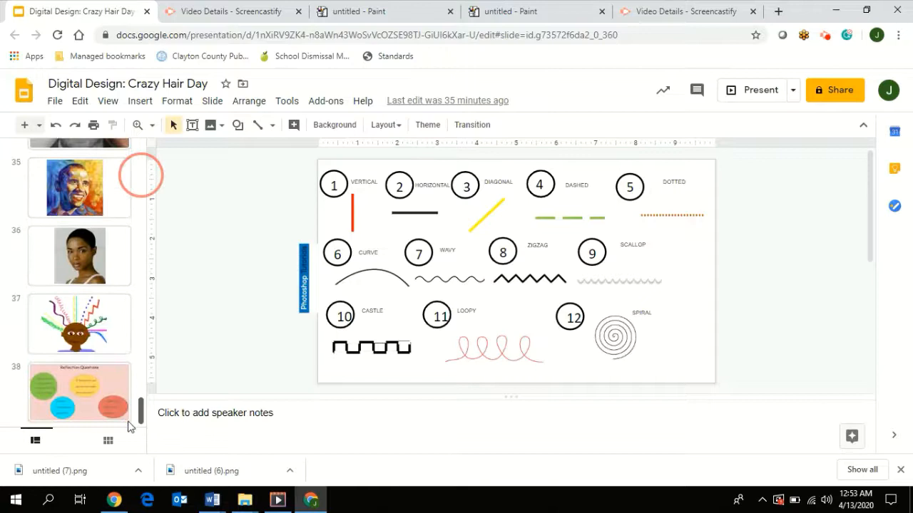
click(91, 399)
click(107, 101)
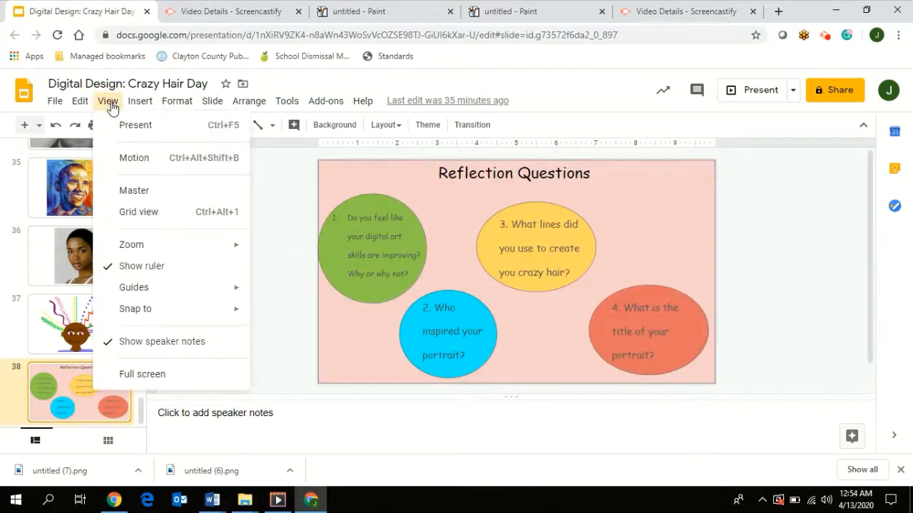
click(136, 125)
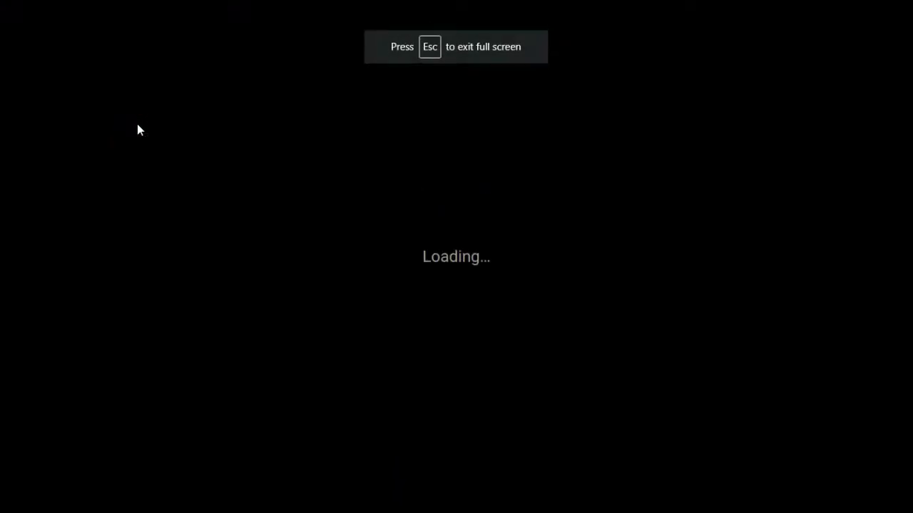